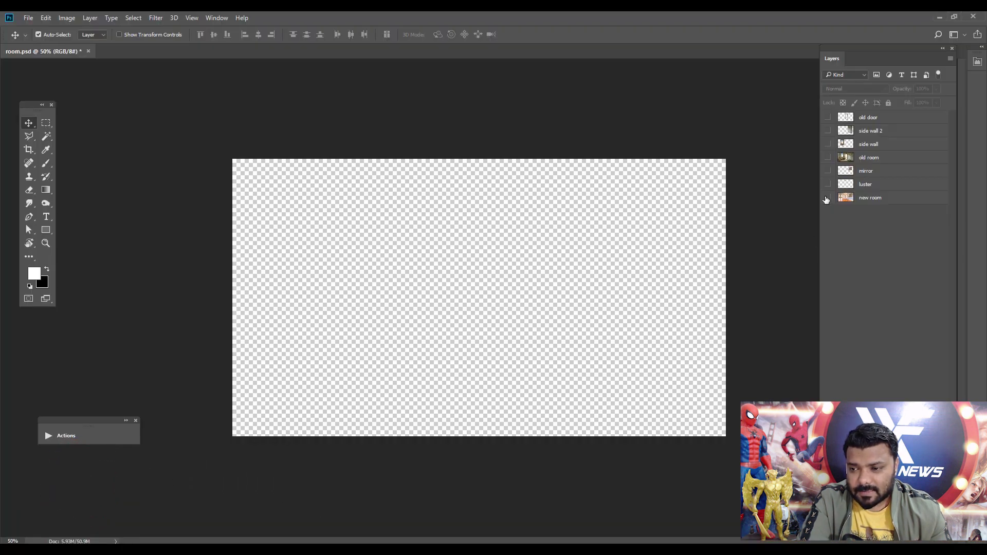
Preview the old room over the new room at 55% opacity, then hide both layers.
click(827, 198)
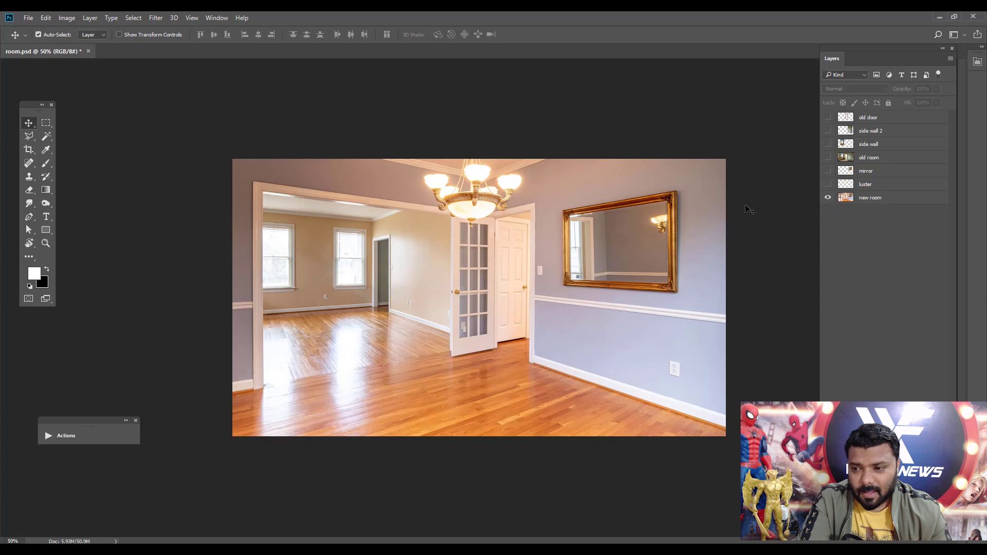
click(828, 157)
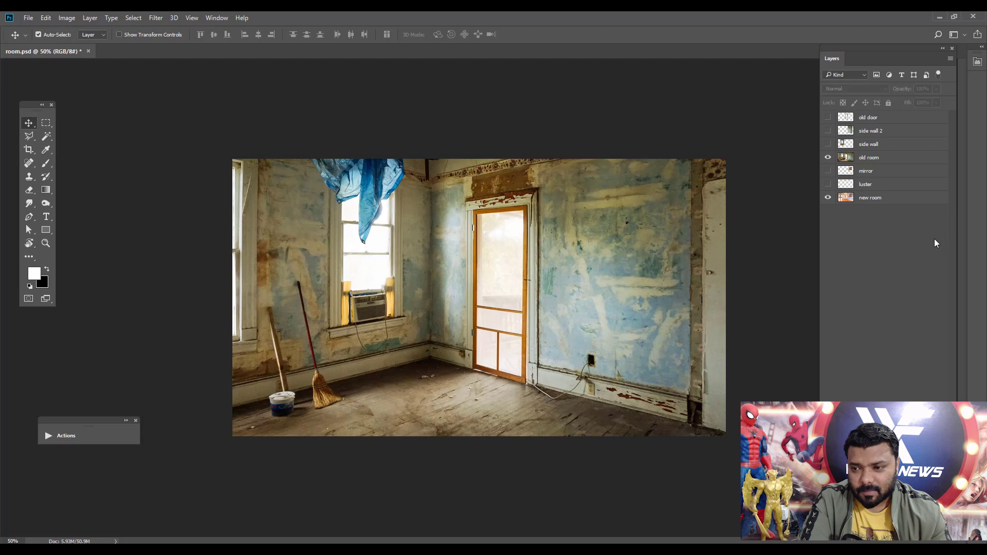
click(889, 163)
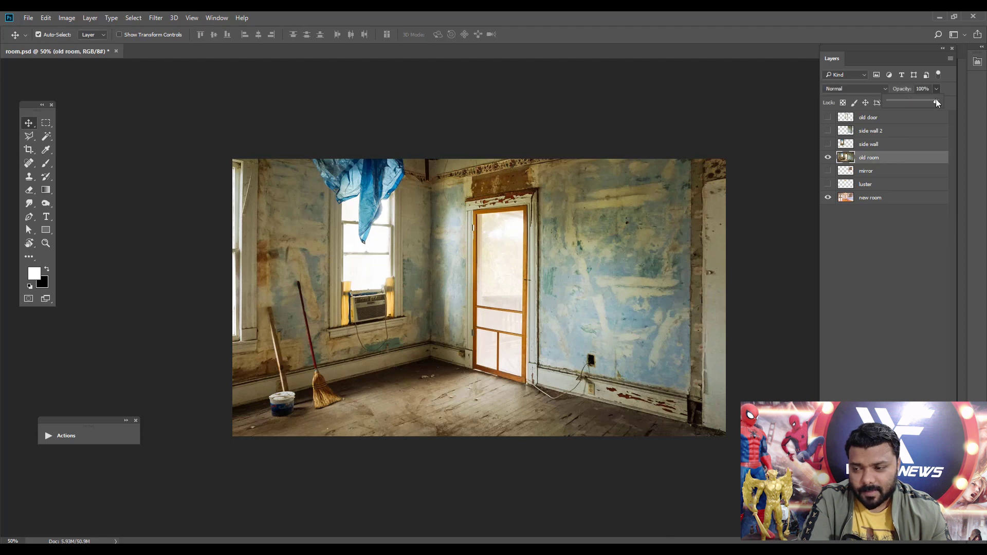
drag(936, 100, 915, 99)
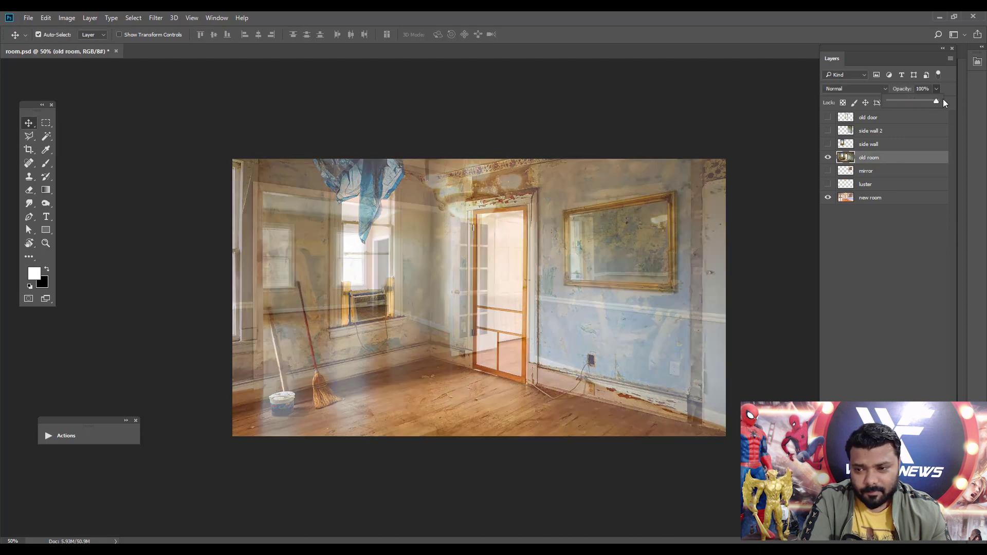
click(827, 157)
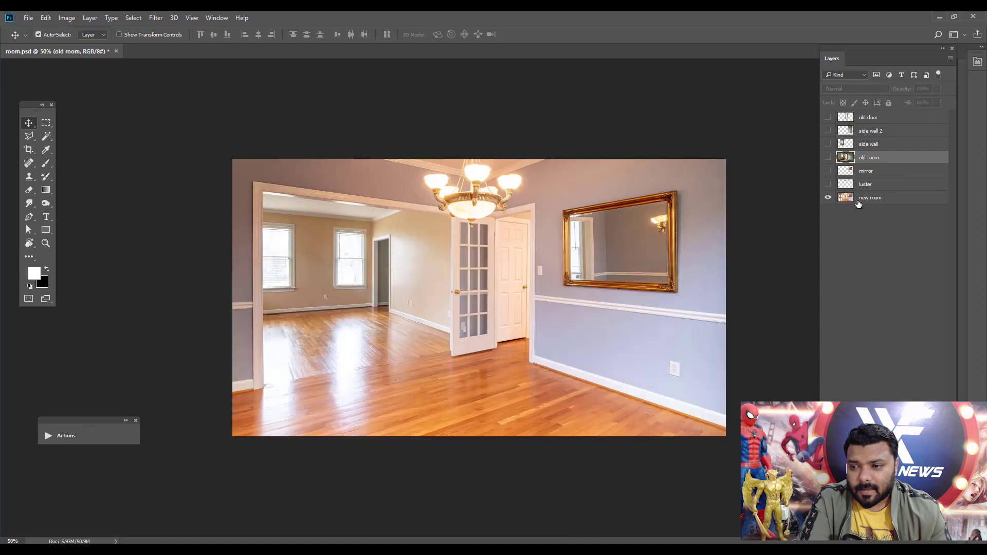
click(860, 200)
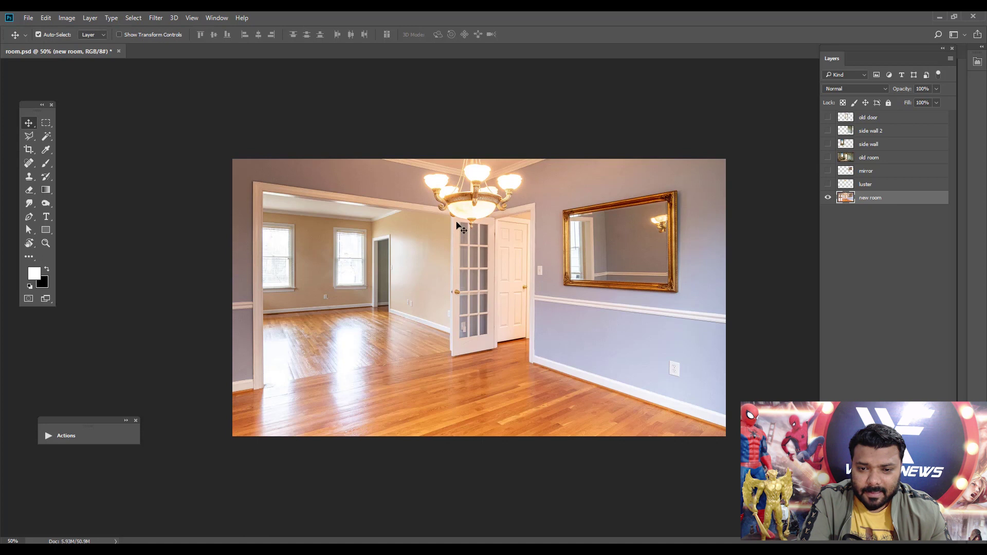
click(827, 199)
View the luster, mirror, old room, side wall and side wall 2 layers one at a time.
click(827, 185)
click(828, 184)
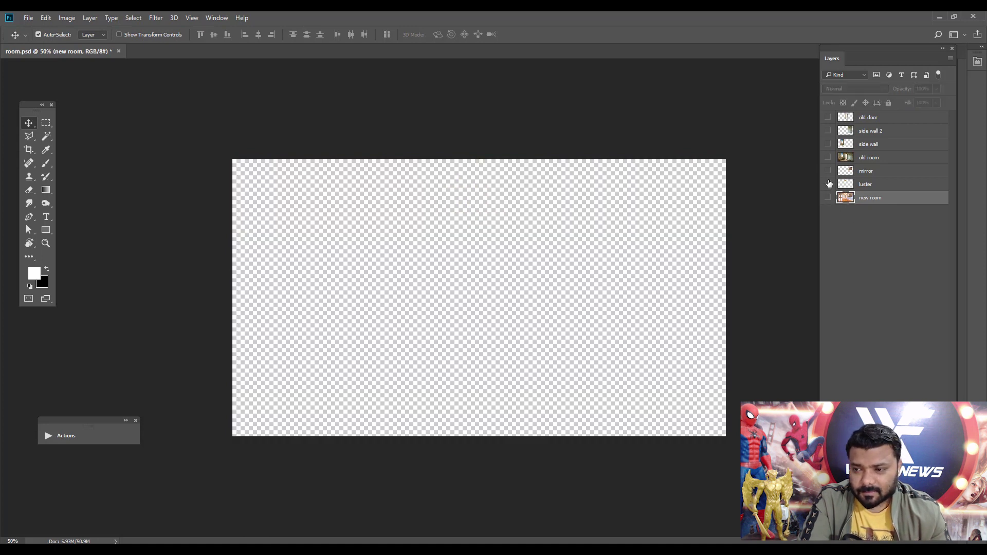
click(828, 171)
click(828, 171)
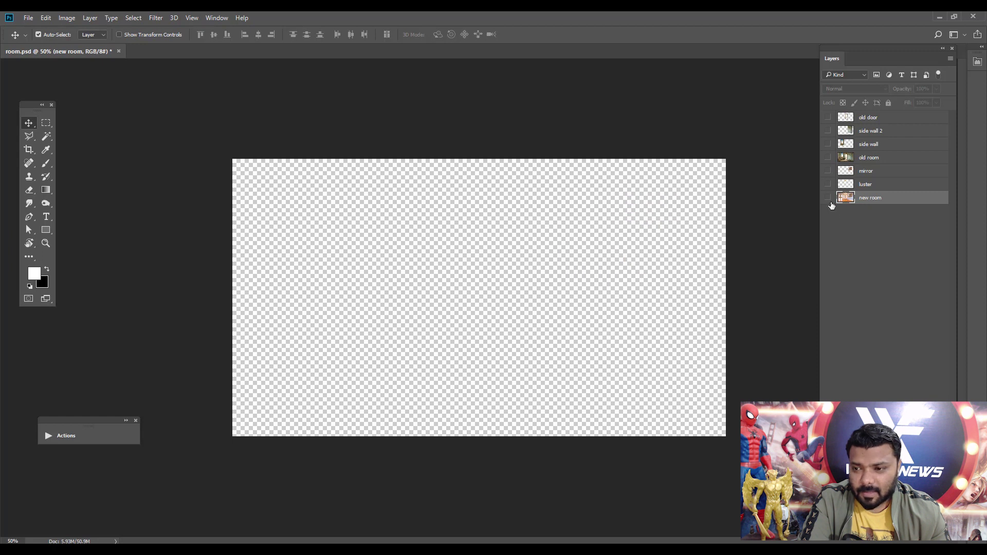
click(827, 158)
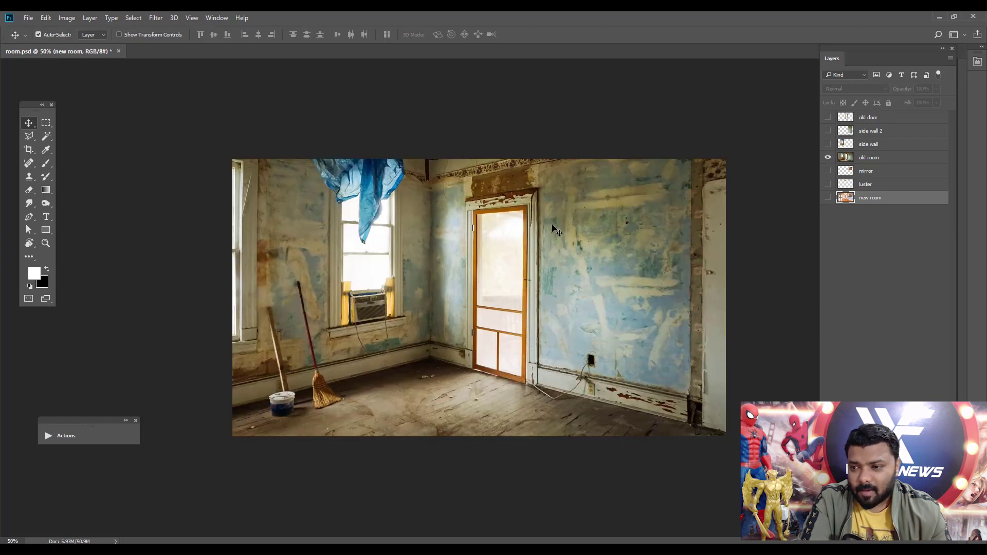
click(827, 158)
click(827, 145)
click(828, 145)
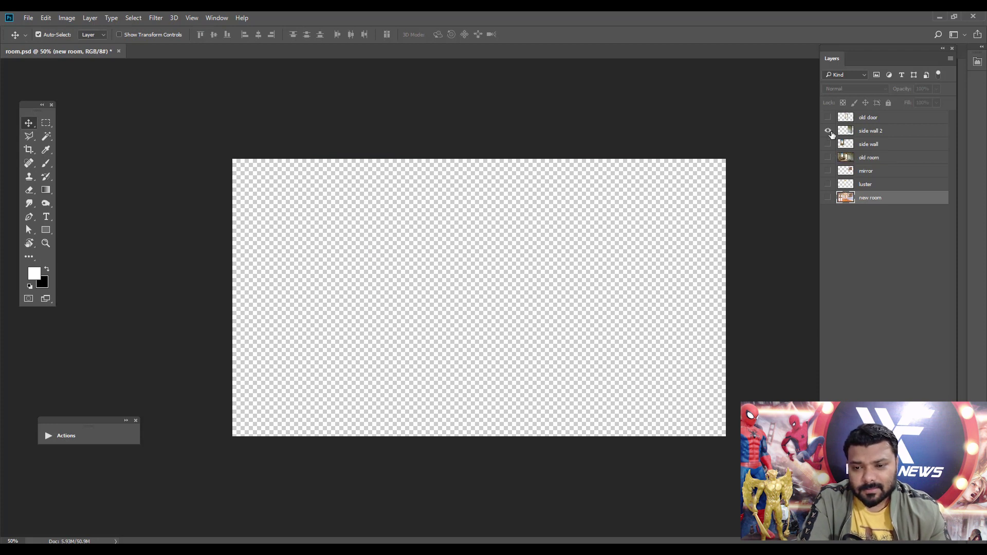
click(827, 132)
click(828, 131)
Make all seven layers visible and save room.psd.
click(828, 118)
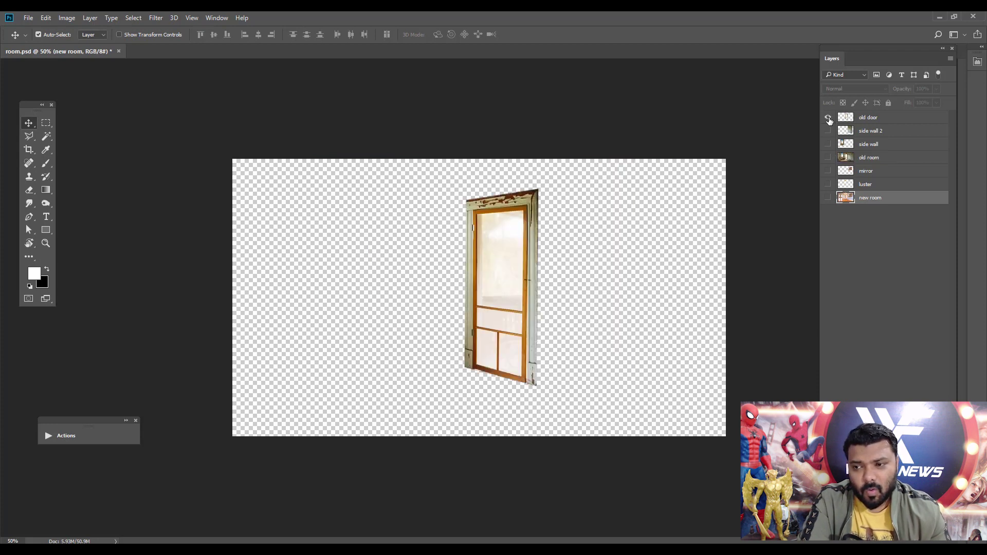
drag(828, 120, 828, 201)
key(ctrl+s)
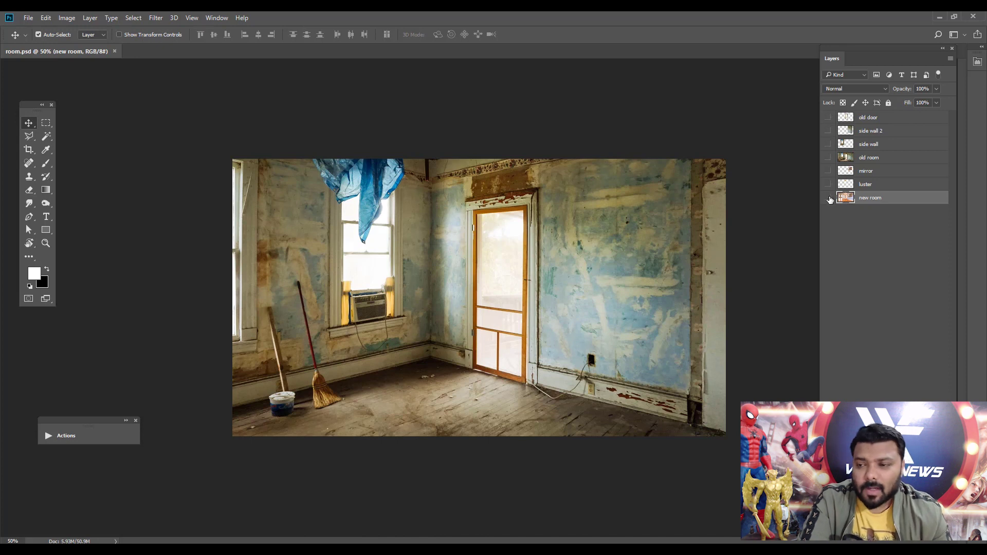
Hide every layer, rechecking side wall, side wall 2 and old door individually.
drag(828, 117, 828, 197)
click(828, 144)
click(828, 144)
click(829, 131)
click(828, 132)
click(828, 118)
click(828, 118)
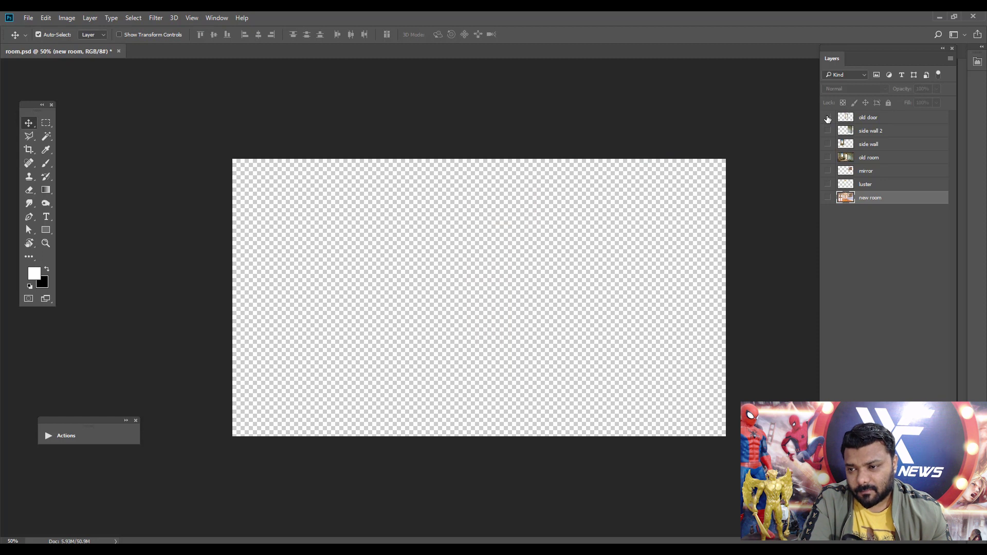
Load the side wall outline as a selection and cut that area from the old room.
click(828, 158)
click(846, 146)
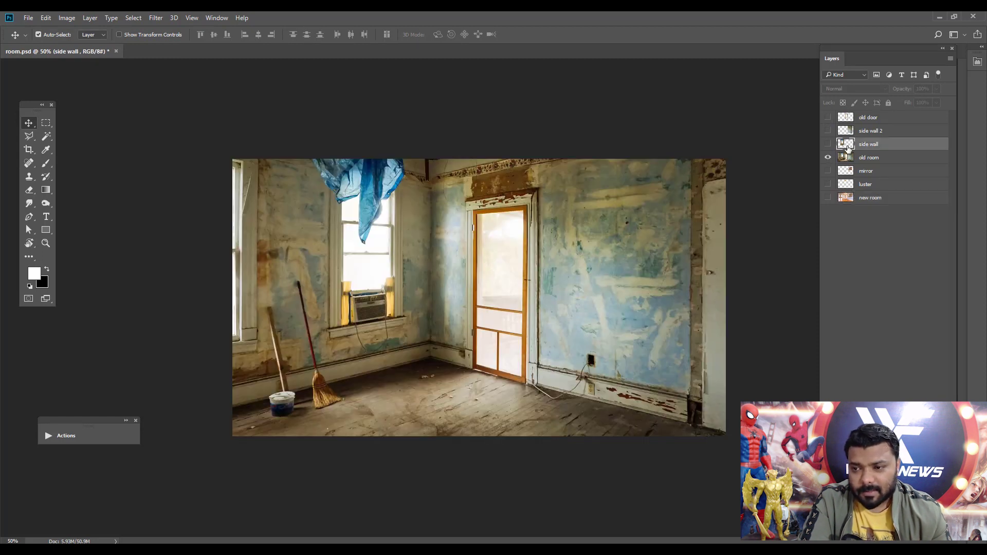
click(828, 145)
mouse_move(315, 257)
mouse_down()
mouse_move(410, 229)
mouse_move(316, 258)
mouse_up()
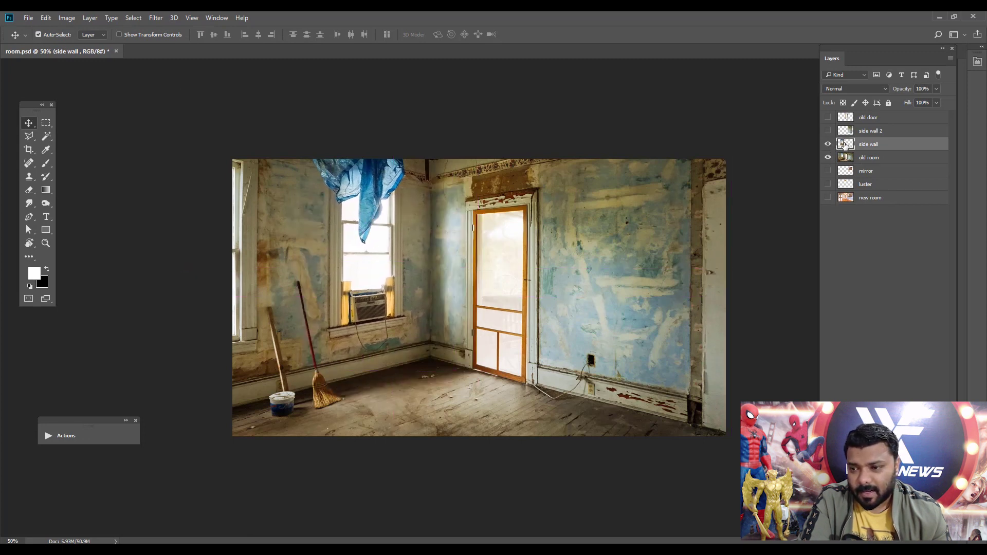
ctrl+click(847, 146)
click(889, 160)
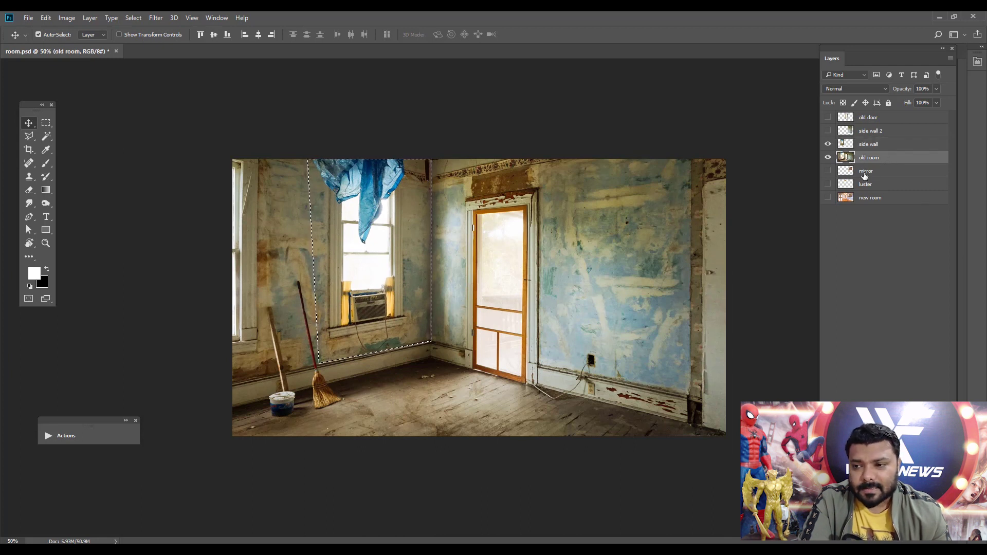
Cut the side wall 2 and old door areas from the old room, then deselect.
click(828, 131)
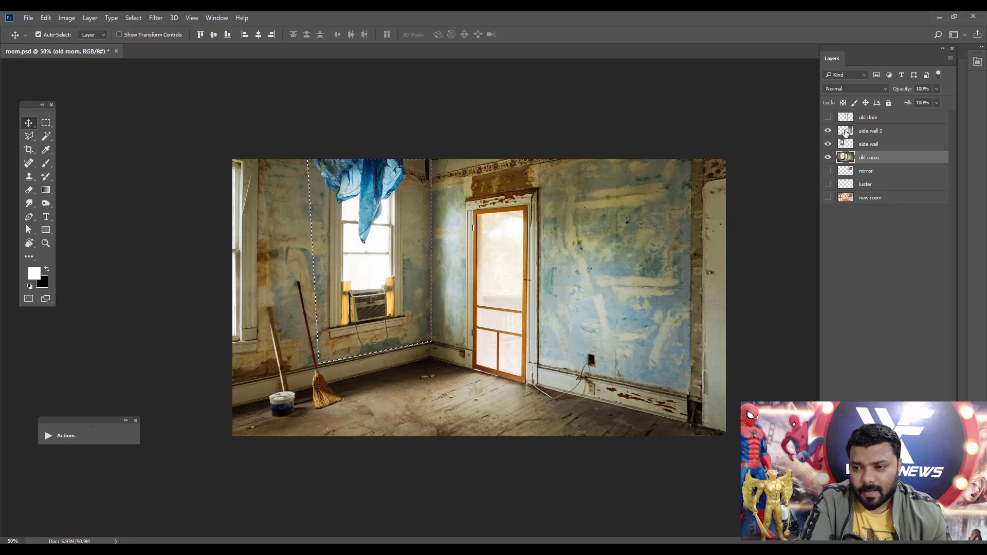
ctrl+click(845, 144)
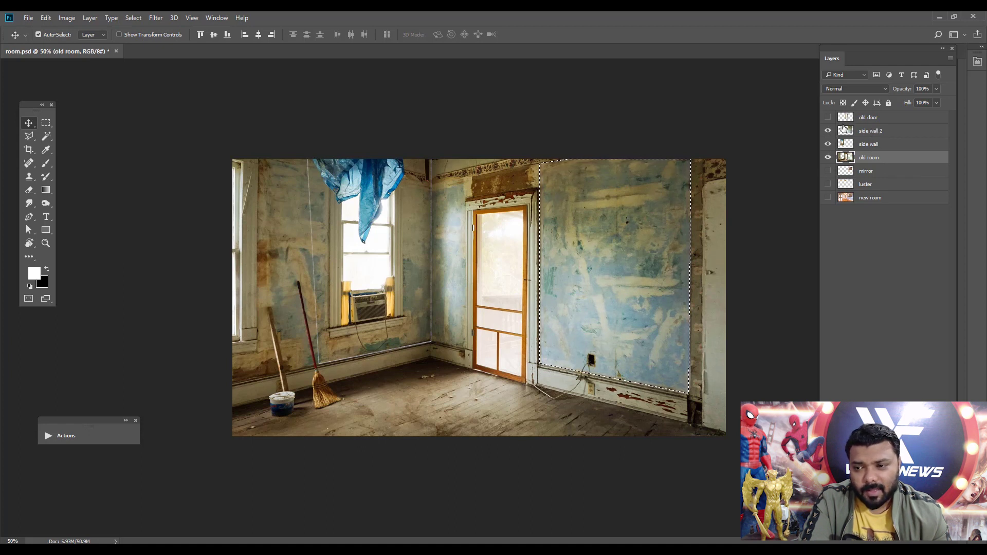
click(828, 117)
ctrl+click(846, 118)
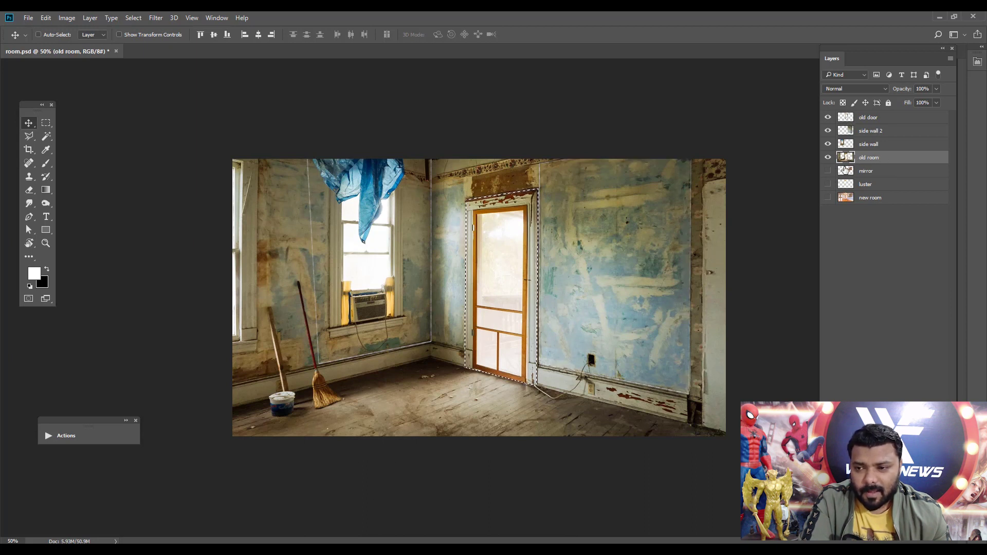
key(ctrl+d)
Turn on old room, side walls, old door, mirror, luster and new room layers.
drag(829, 118, 834, 161)
click(828, 158)
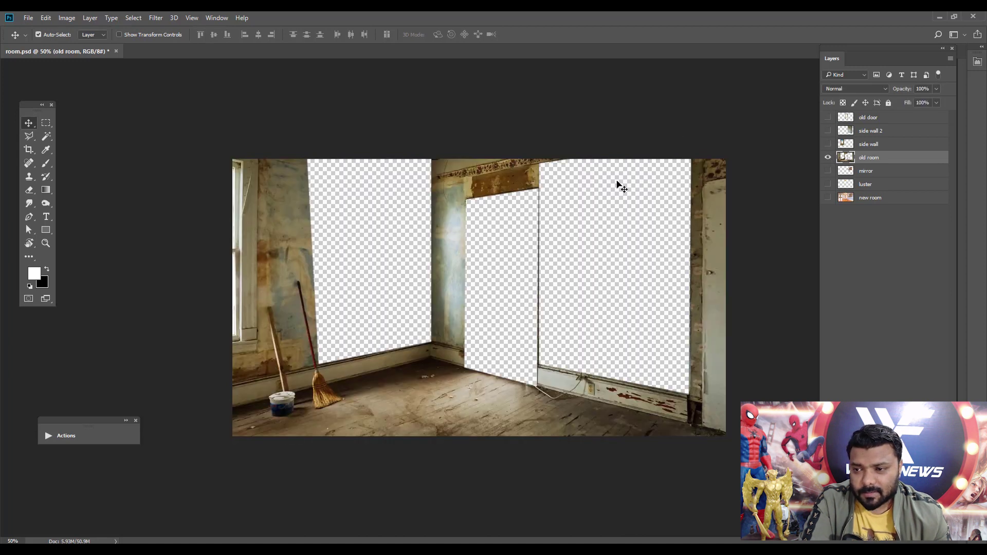
click(828, 144)
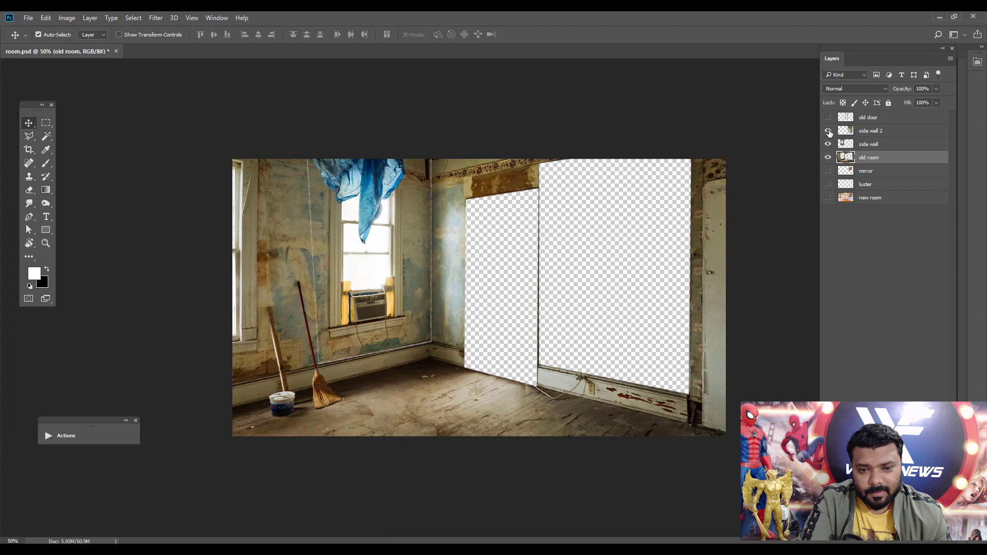
click(829, 131)
click(828, 118)
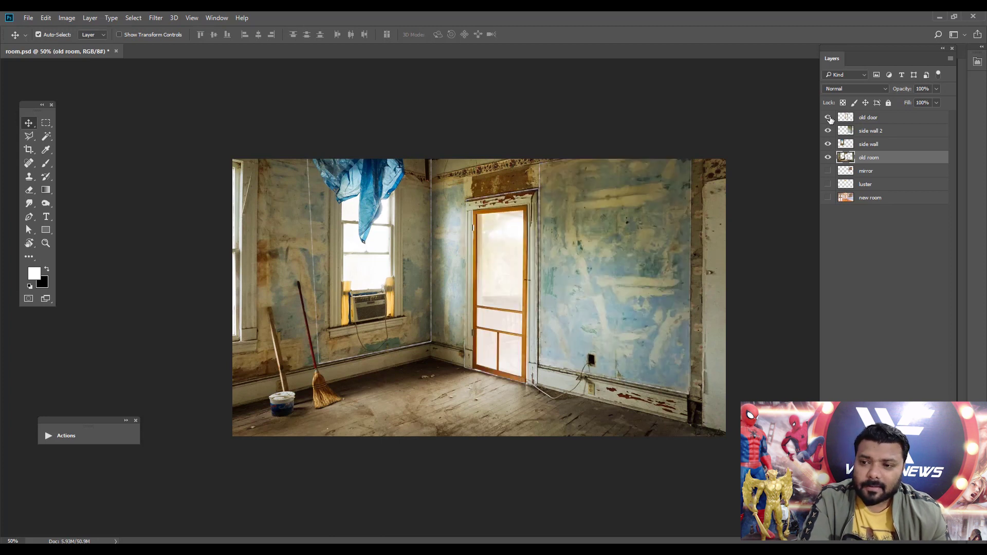
drag(828, 171, 833, 204)
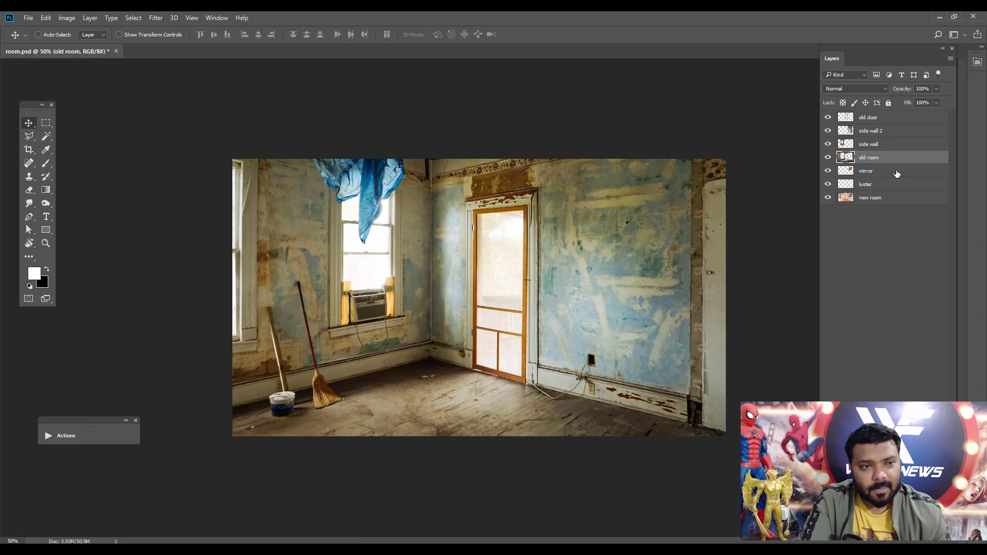
Switch to After Effects and play back the wonda vision 1 composition.
key(alt+Tab)
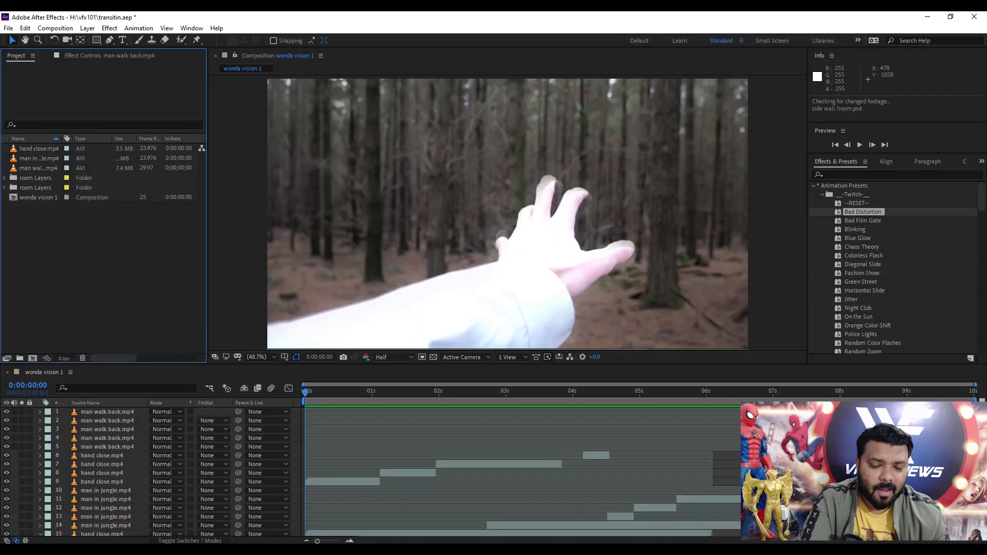
key(space)
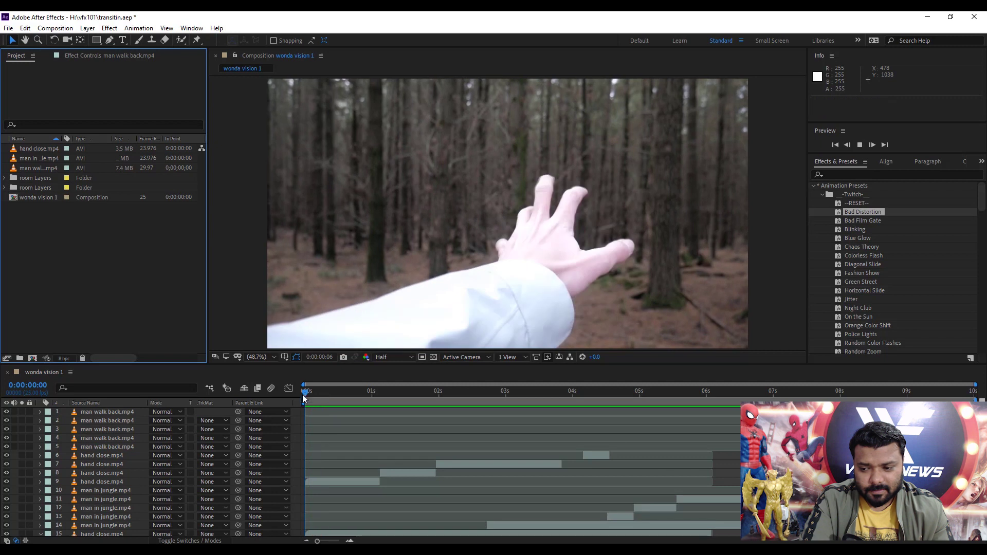
Import room.psd as a composition and open the room composition.
double_click(162, 311)
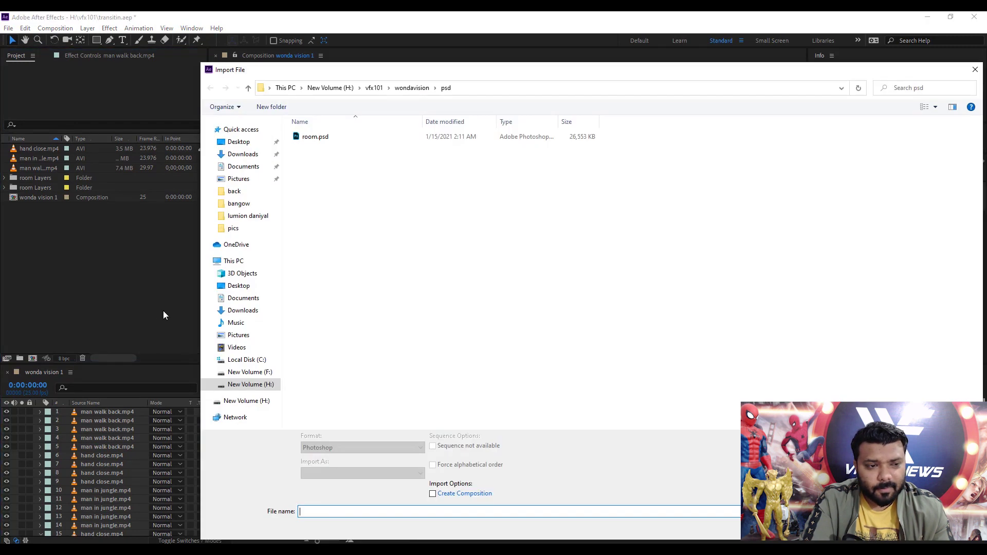
double_click(319, 136)
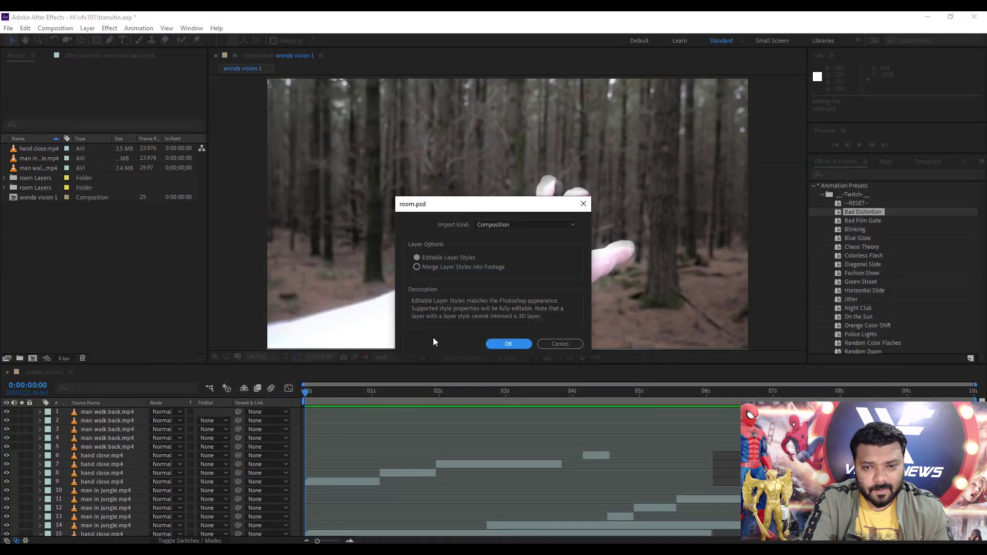
click(509, 344)
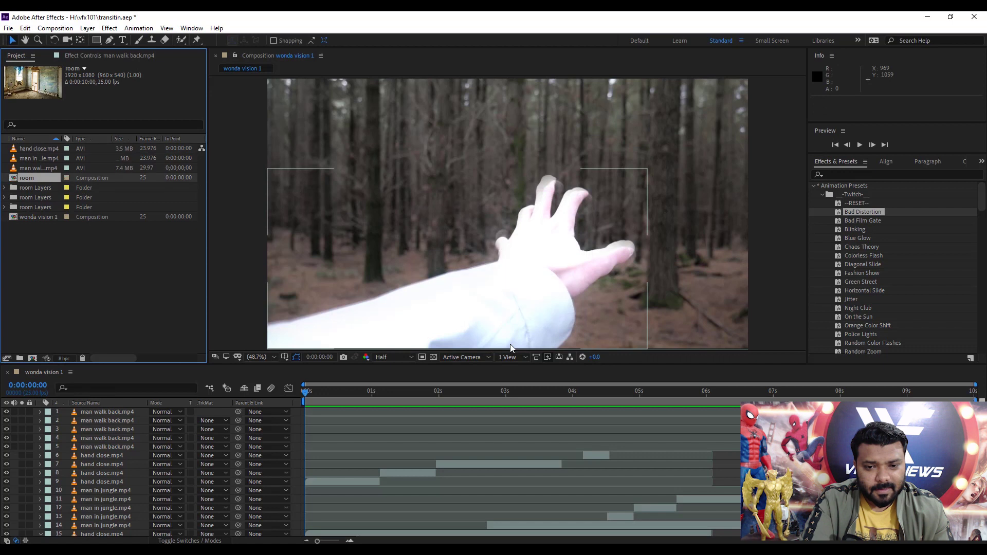
double_click(53, 179)
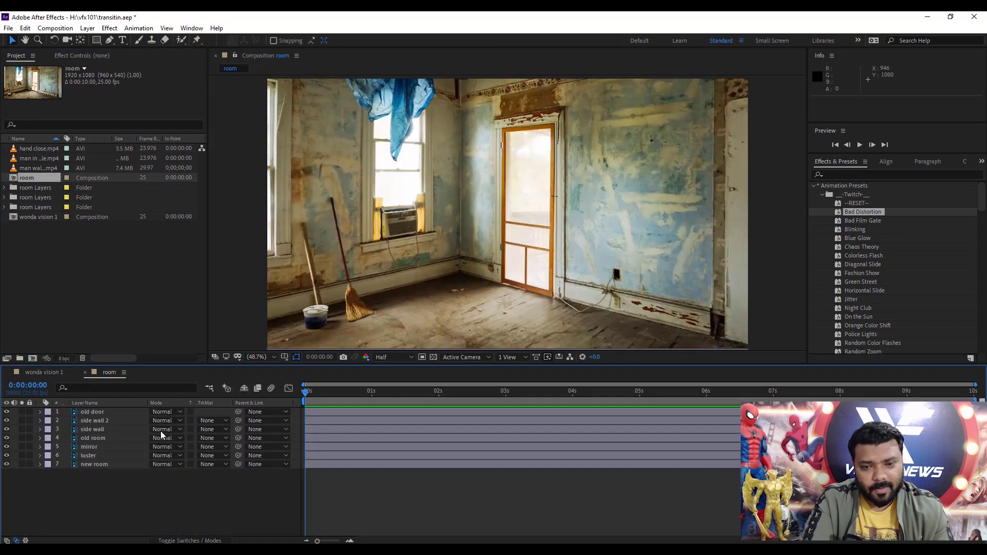
Move mirror and luster to the top starting at about 4 s, then select side wall.
click(91, 447)
shift+click(92, 456)
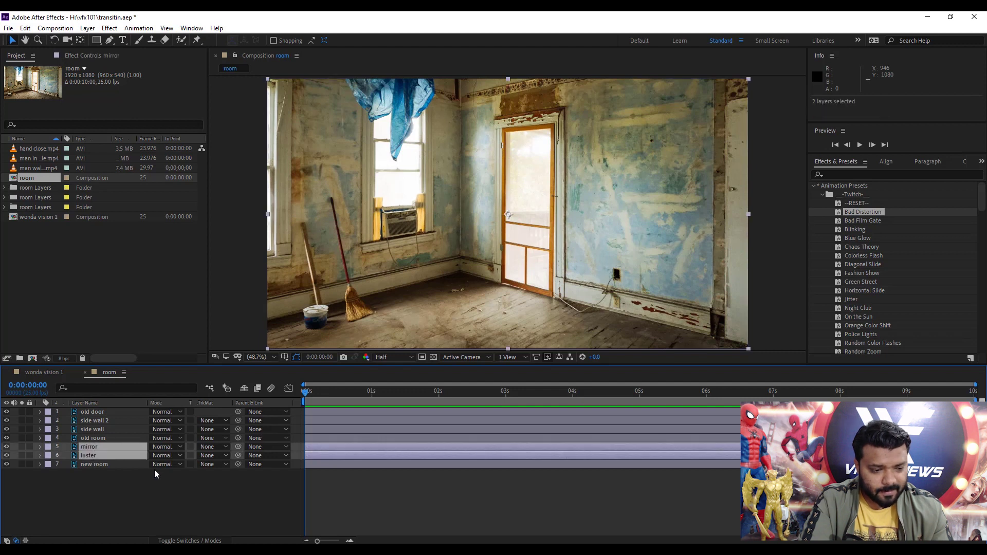
key(ctrl+bracketright)
key(ctrl+bracketright)
key(ctrl+bracketright)
key(ctrl+bracketright)
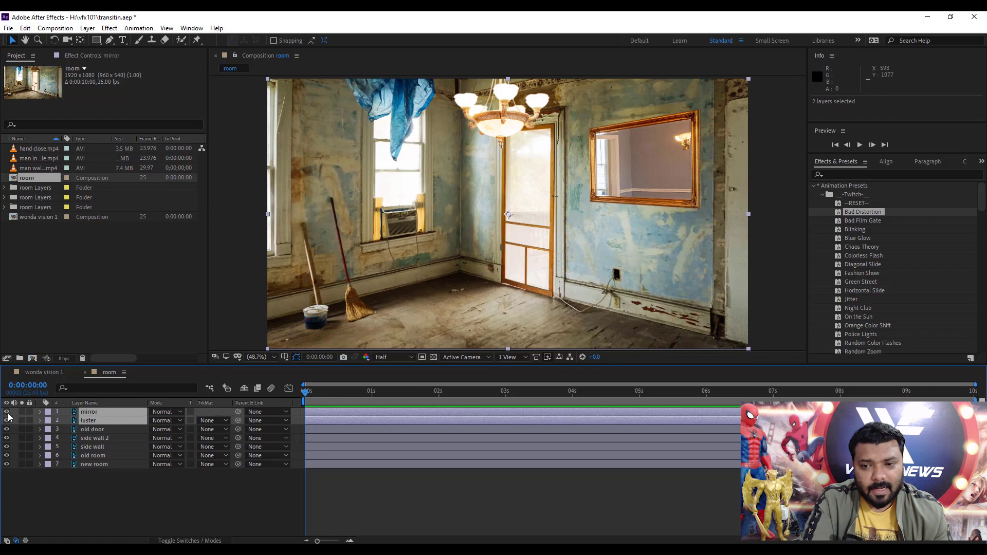
drag(6, 412, 6, 420)
drag(334, 416, 607, 418)
click(102, 525)
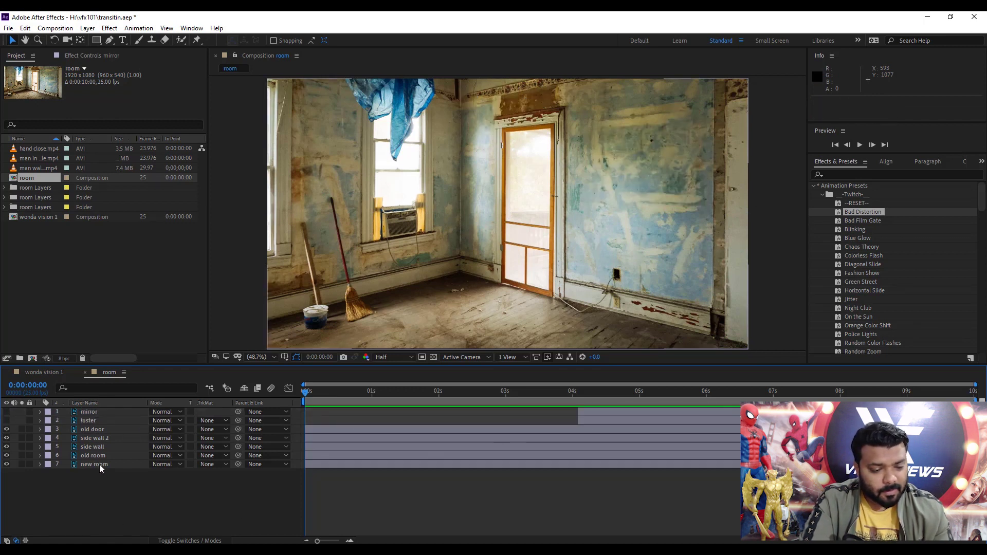
click(95, 447)
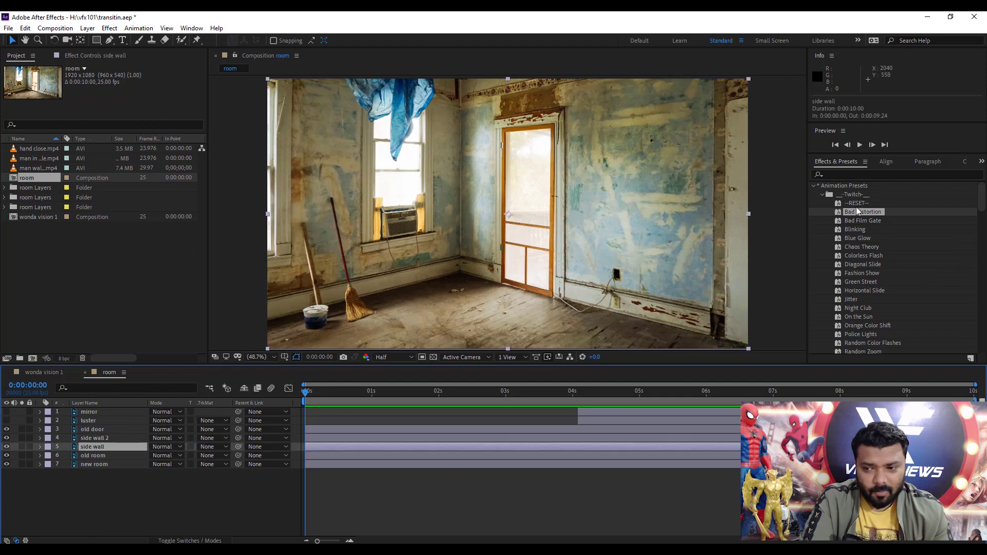
Apply the Bad Distortion preset to side wall, preview it, and save the project.
drag(871, 212, 332, 448)
key(space)
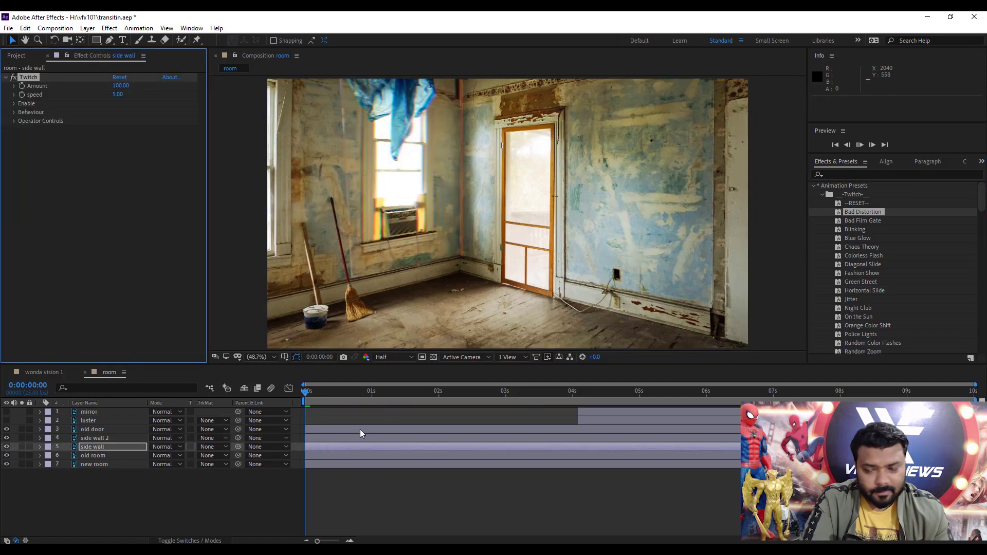
mouse_move(319, 399)
mouse_down()
mouse_move(356, 402)
mouse_move(306, 405)
mouse_up()
key(ctrl+s)
Add BCC Cross Glitch to the side wall layer and preview the glitch.
click(109, 28)
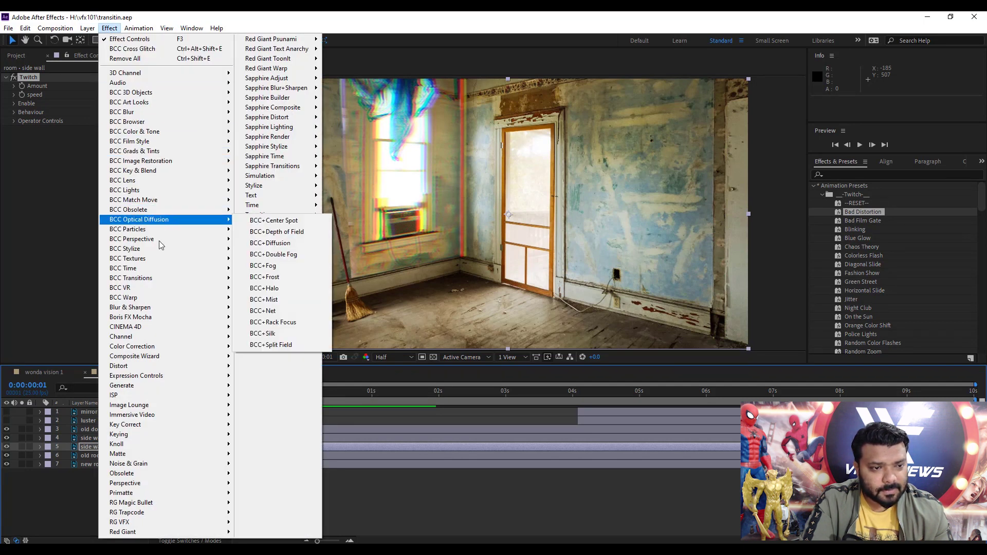
mouse_move(156, 278)
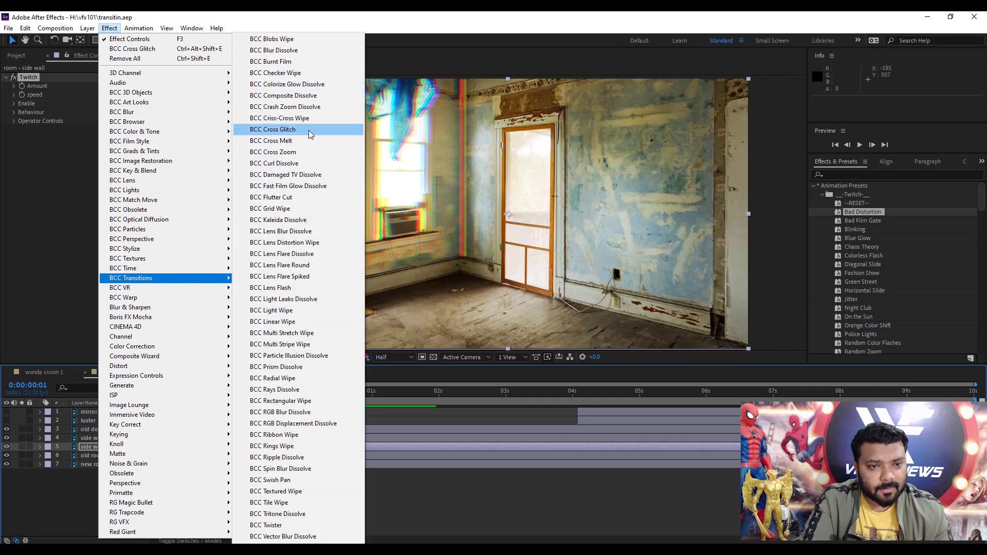
click(310, 133)
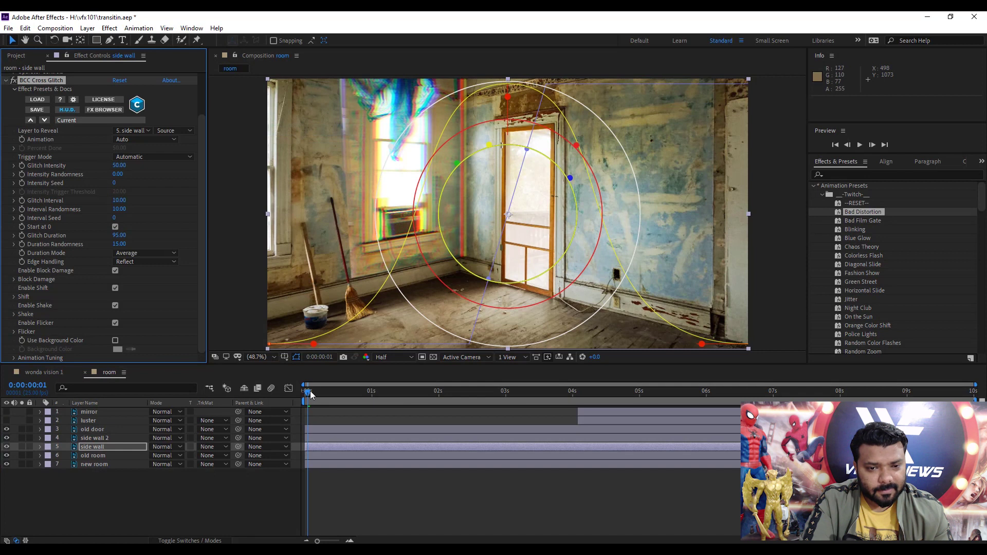
drag(312, 393, 262, 401)
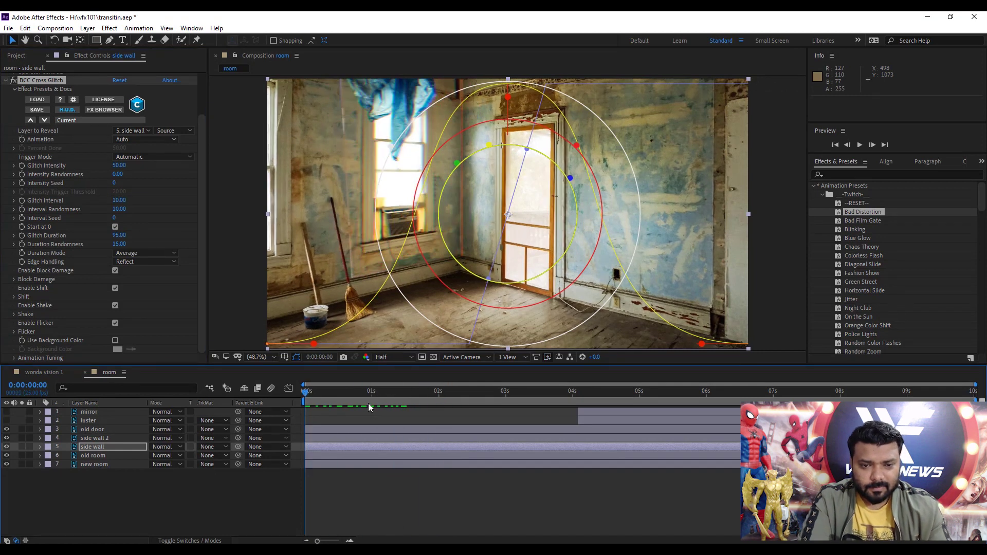
key(space)
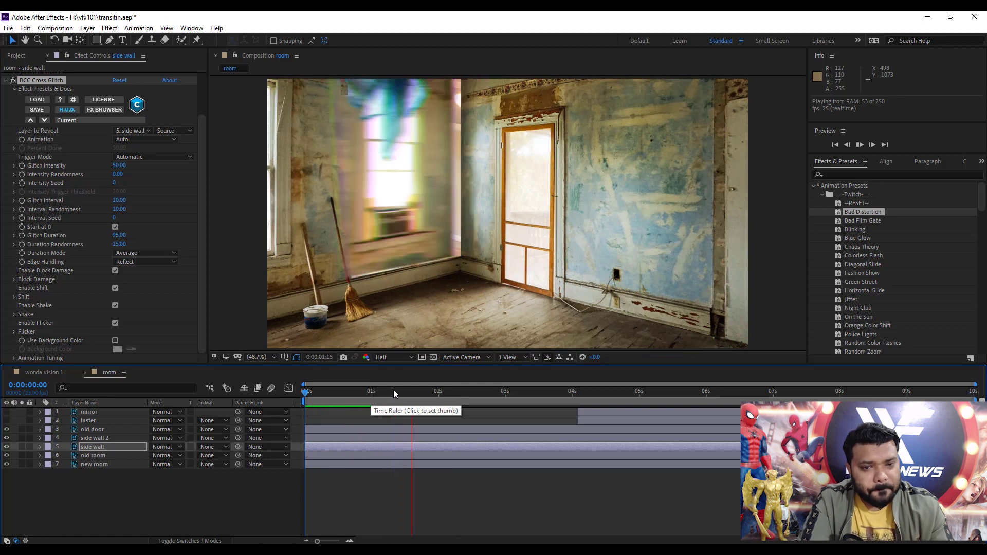
key(space)
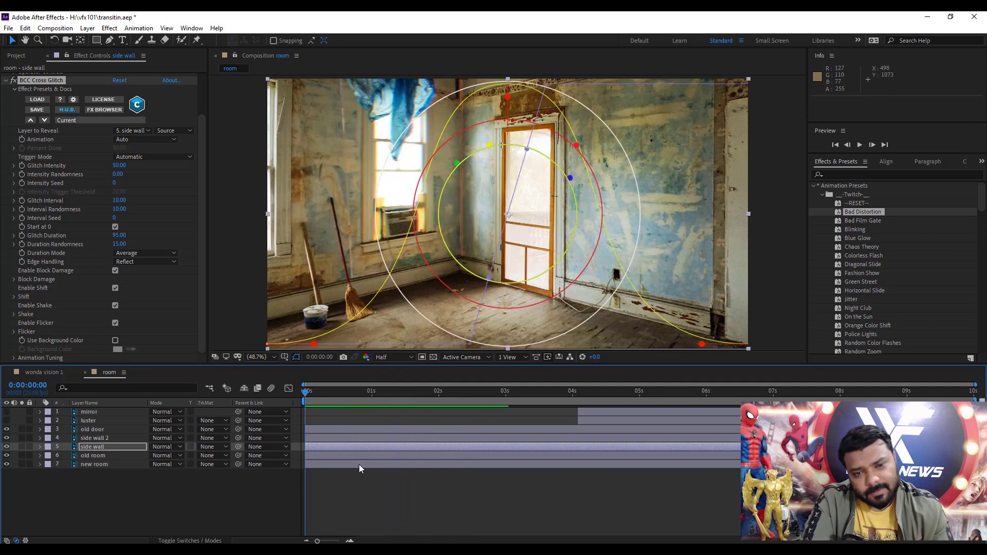
click(109, 448)
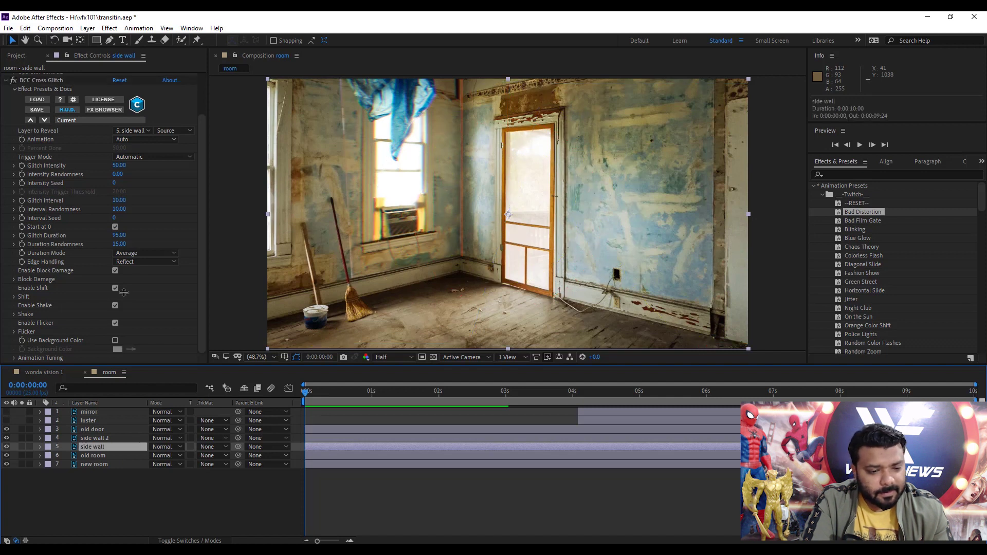
Add Venetian Blinds to side wall with 40% completion and 90° direction.
click(110, 28)
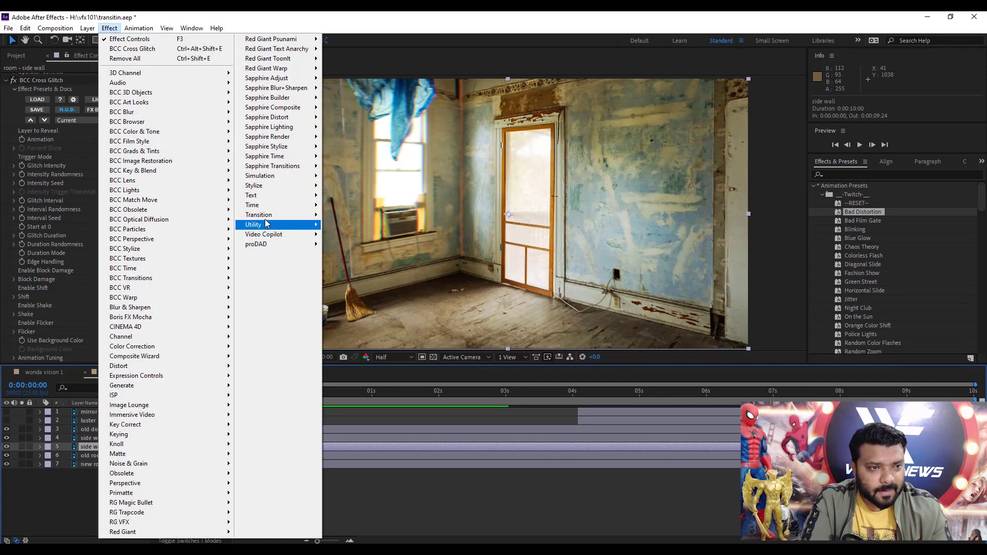
mouse_move(264, 218)
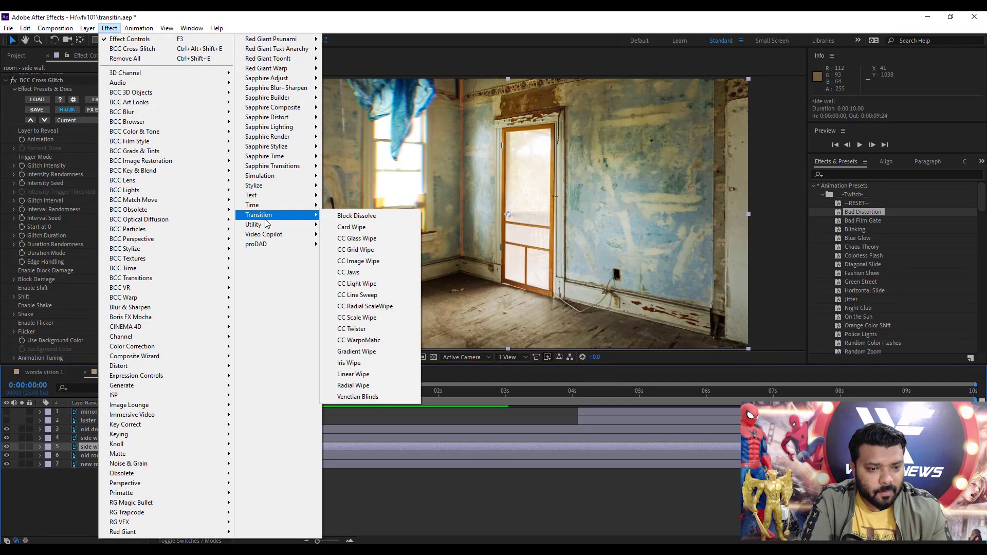
click(381, 401)
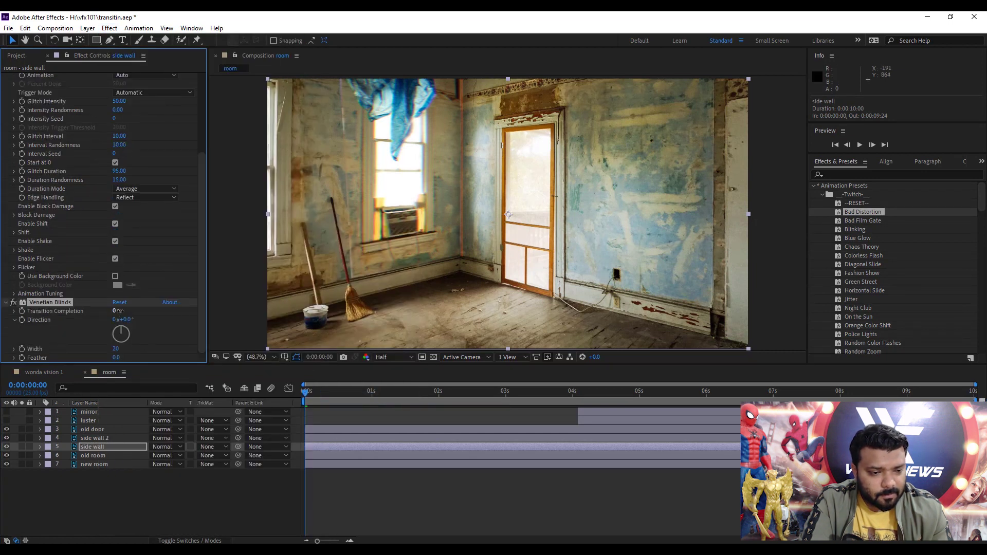
drag(120, 310, 140, 310)
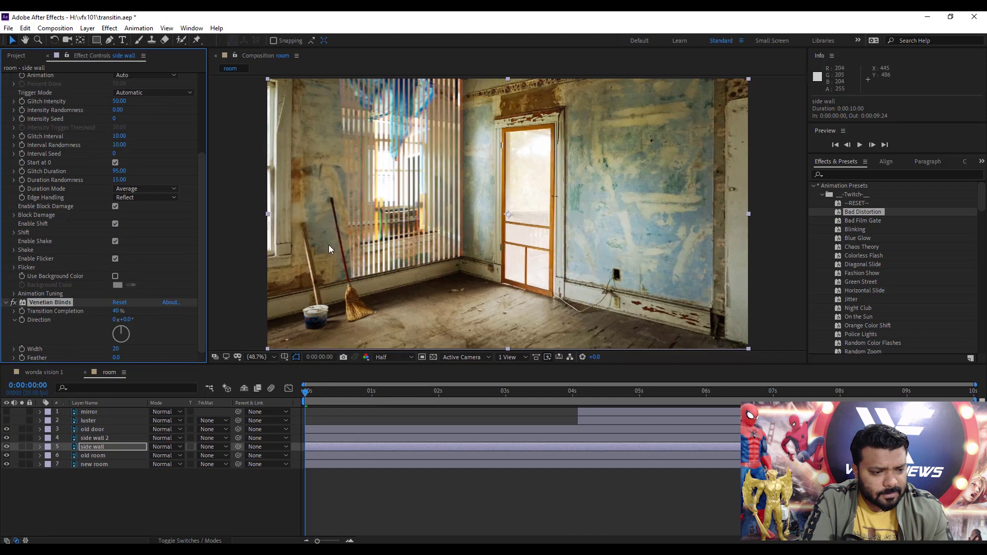
click(127, 319)
text(90)
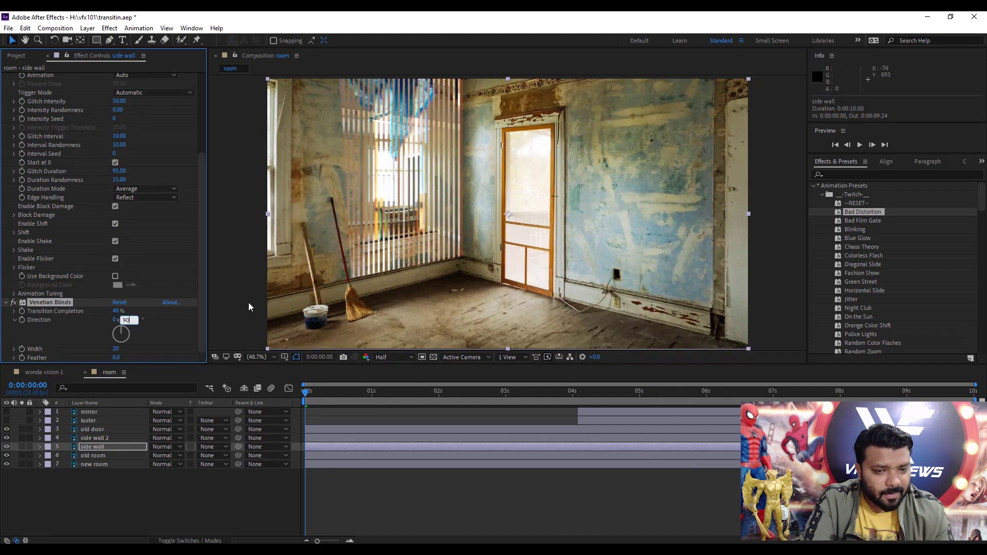
key(Return)
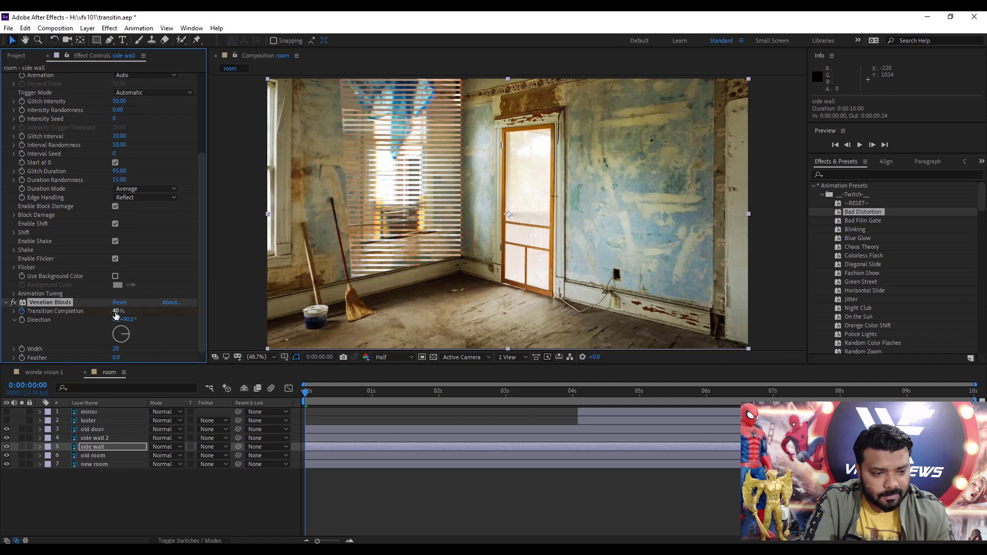
Keyframe blinds completion 0%, 24%, 0% at frames 0, 8 and 13, then preview.
drag(116, 311, 63, 322)
drag(316, 393, 328, 394)
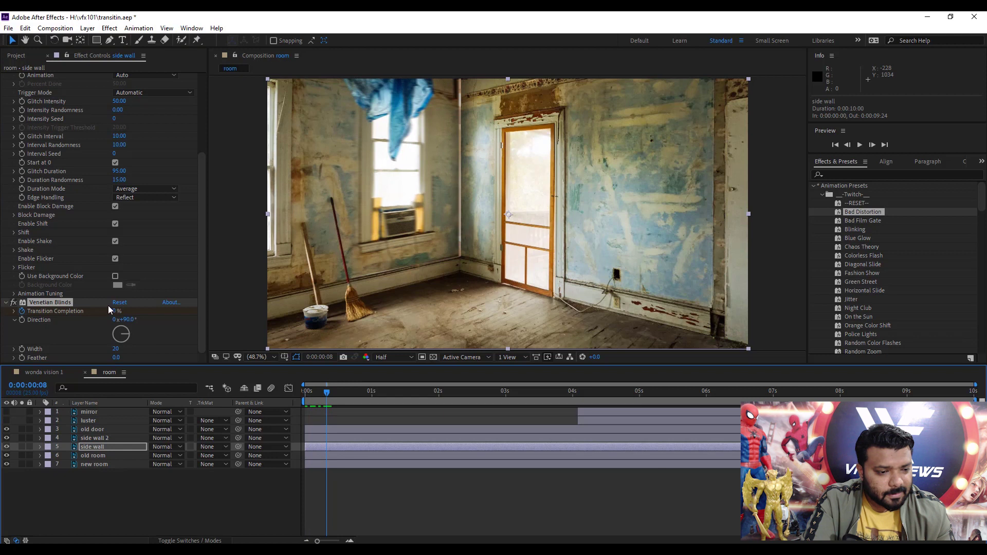
drag(116, 312, 128, 311)
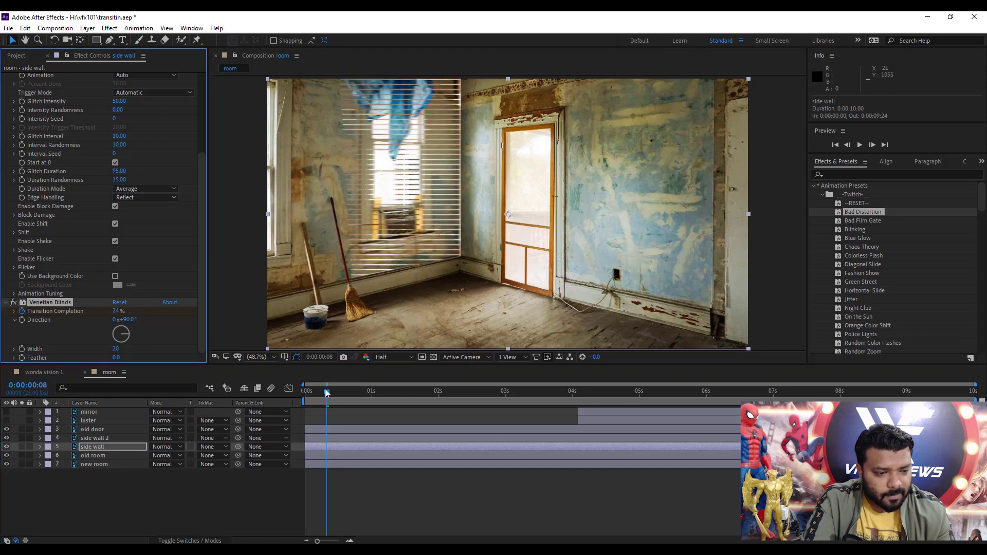
drag(332, 395, 343, 396)
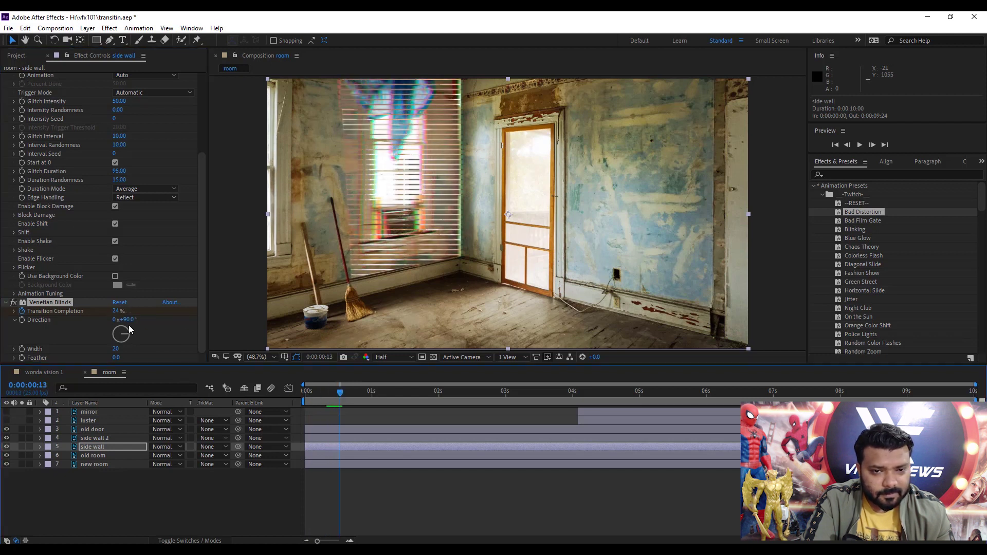
drag(106, 313, 65, 313)
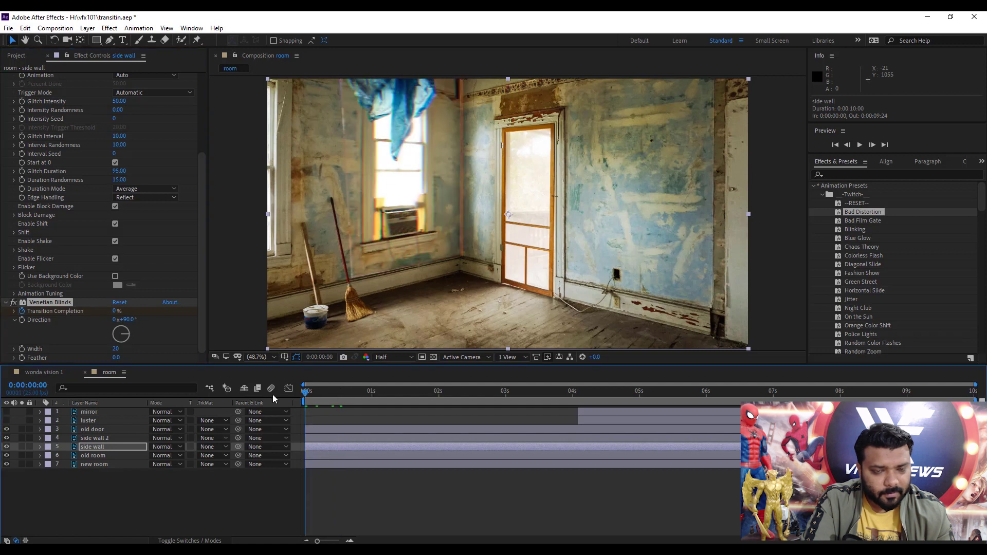
key(space)
key(space)
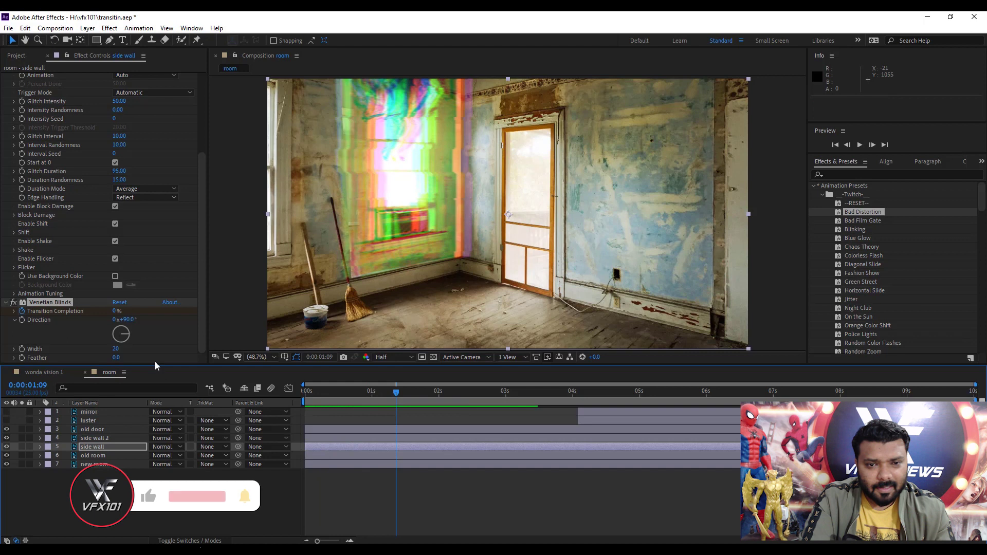
Add a second flash: 0% at 1:09, 33% at 1:16, 0% at 1:22, then preview.
key(u)
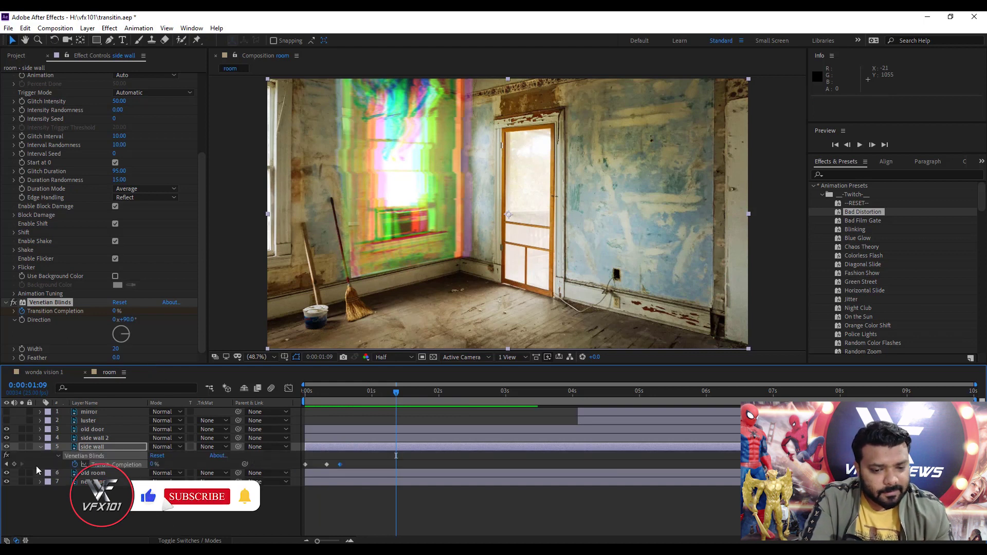
key(ctrl+c)
key(ctrl+v)
drag(396, 393, 414, 394)
drag(116, 313, 132, 311)
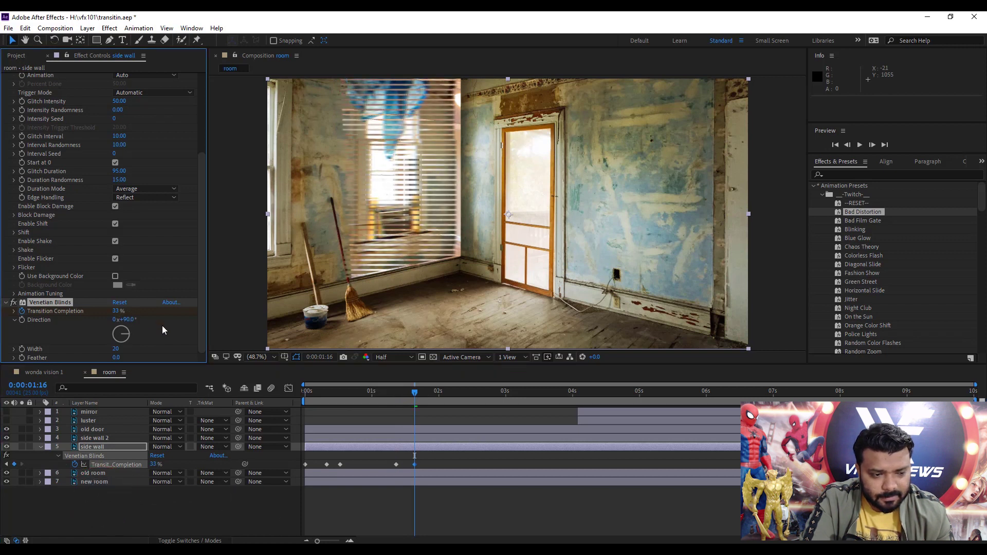
drag(419, 394, 433, 394)
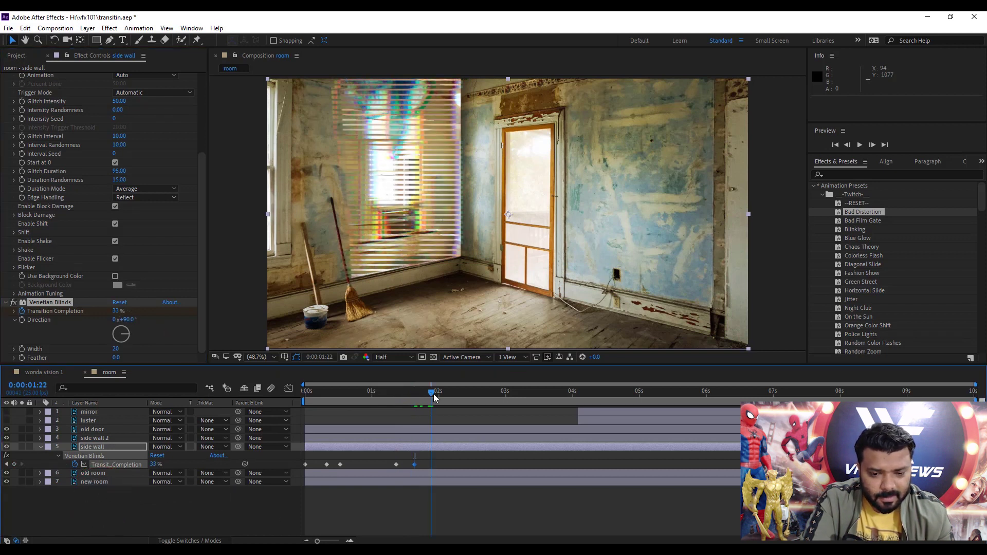
drag(75, 311, 57, 311)
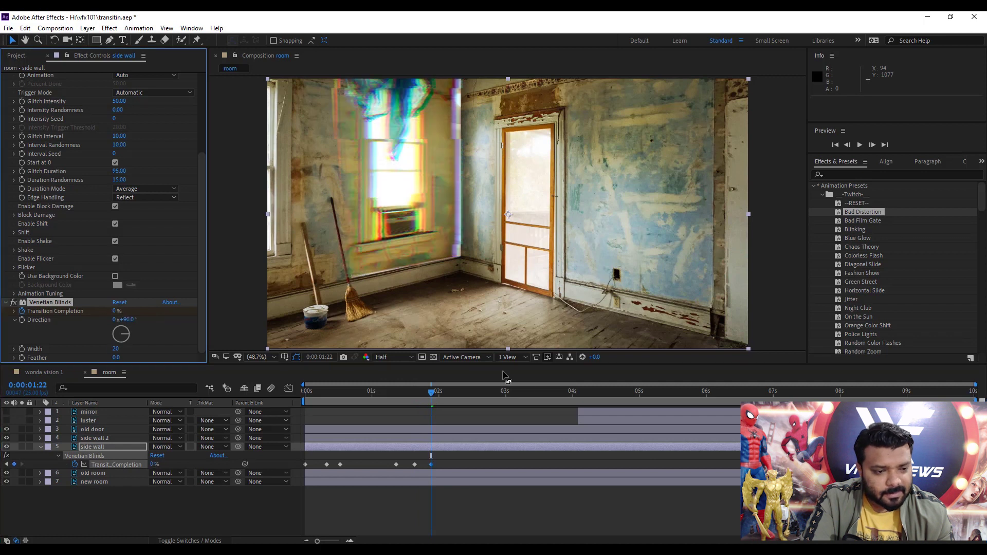
key(space)
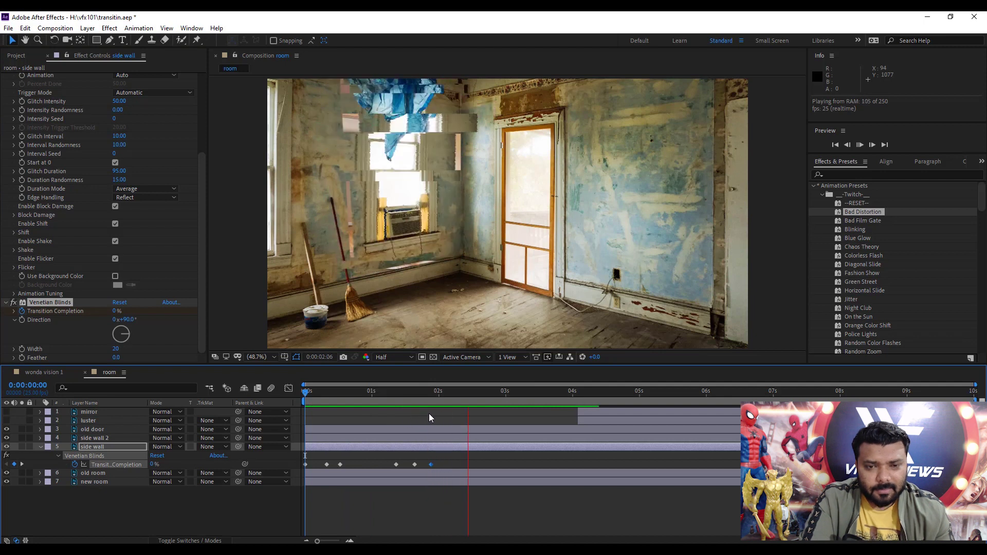
mouse_move(424, 393)
mouse_down()
mouse_move(415, 393)
mouse_move(440, 399)
mouse_up()
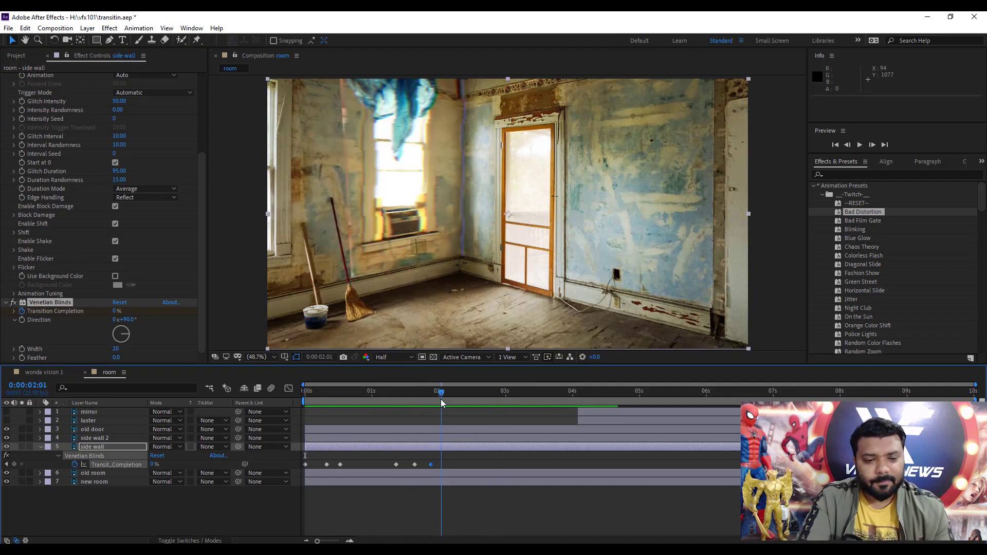
Copy side wall's three effects and paste them onto side wall 2 and old door.
scroll(69, 152, up, 5)
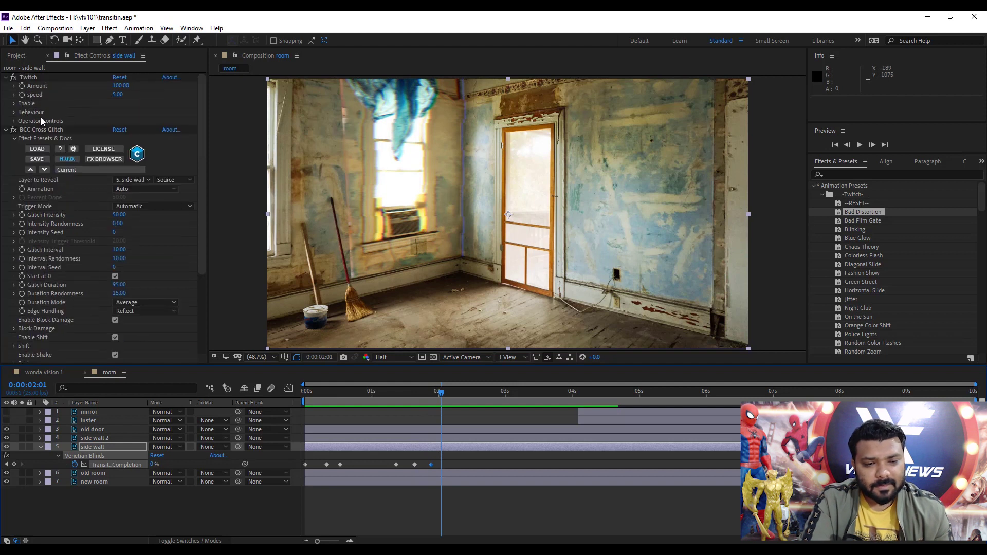
click(6, 77)
click(7, 86)
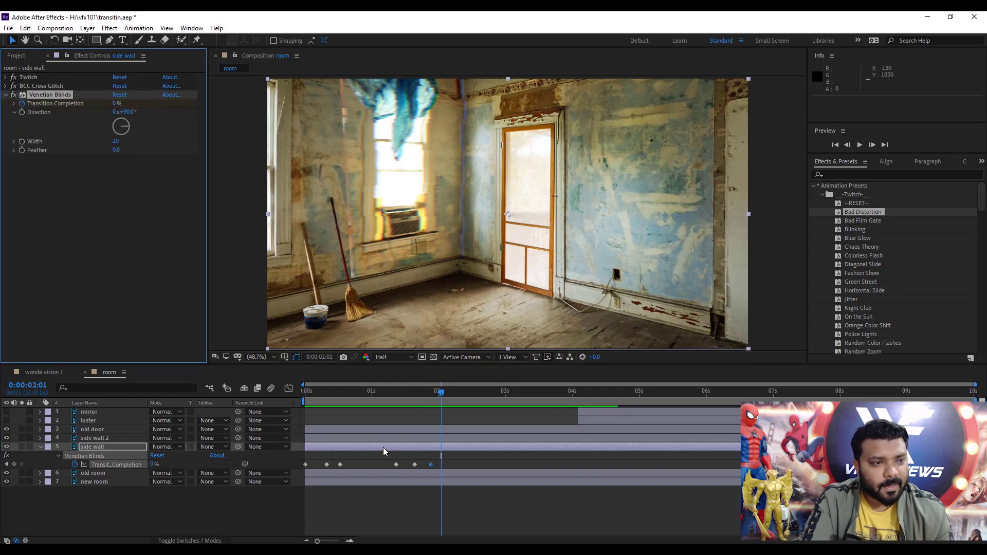
key(Home)
shift+click(49, 94)
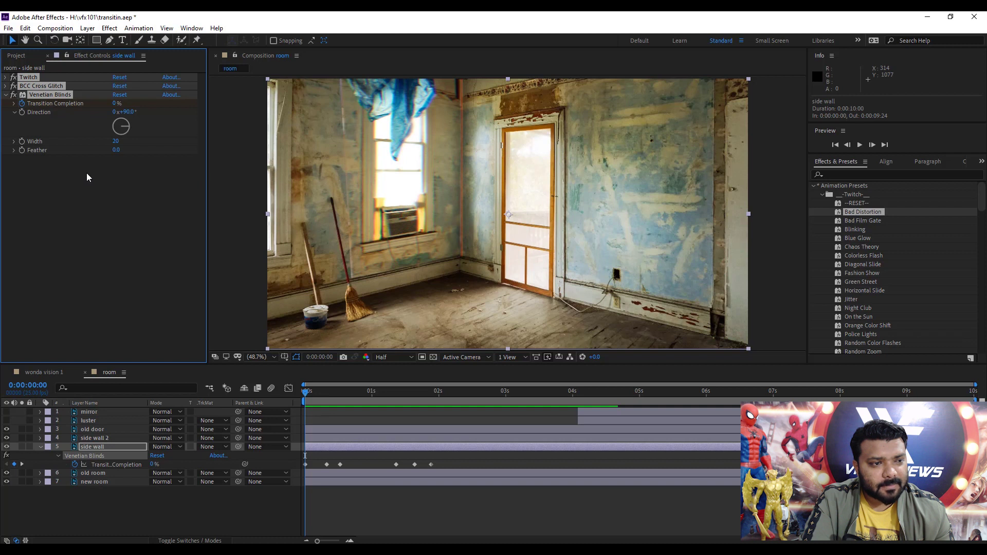
click(106, 437)
shift+click(103, 430)
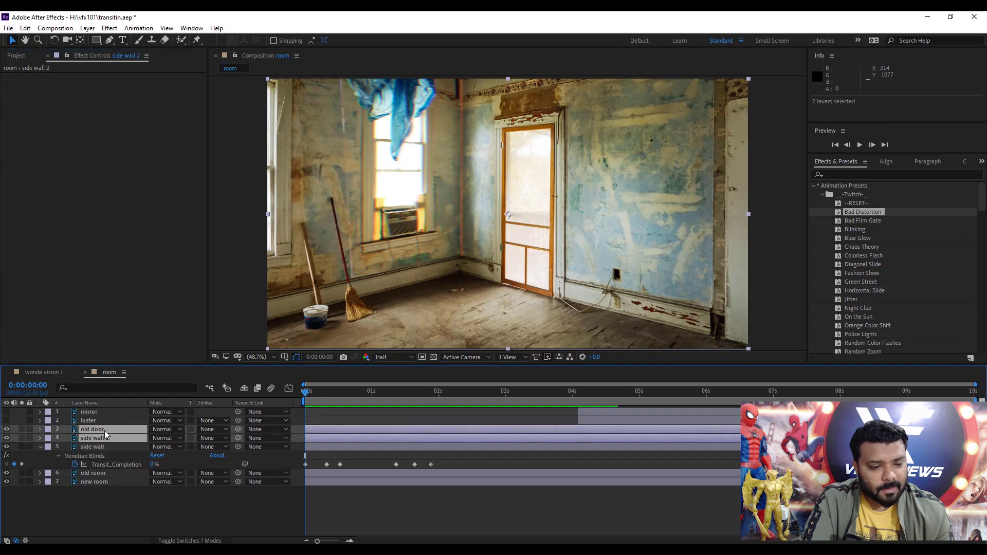
key(ctrl+v)
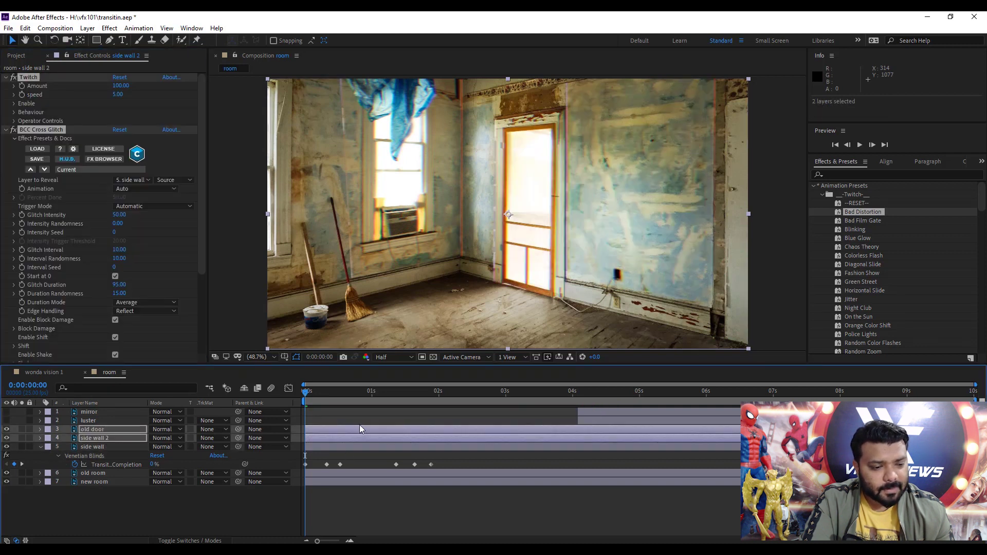
click(359, 424)
Shift side wall 2's blinds keyframes to about 1:15 and old door's about two seconds later.
click(413, 437)
key(ctrl+v)
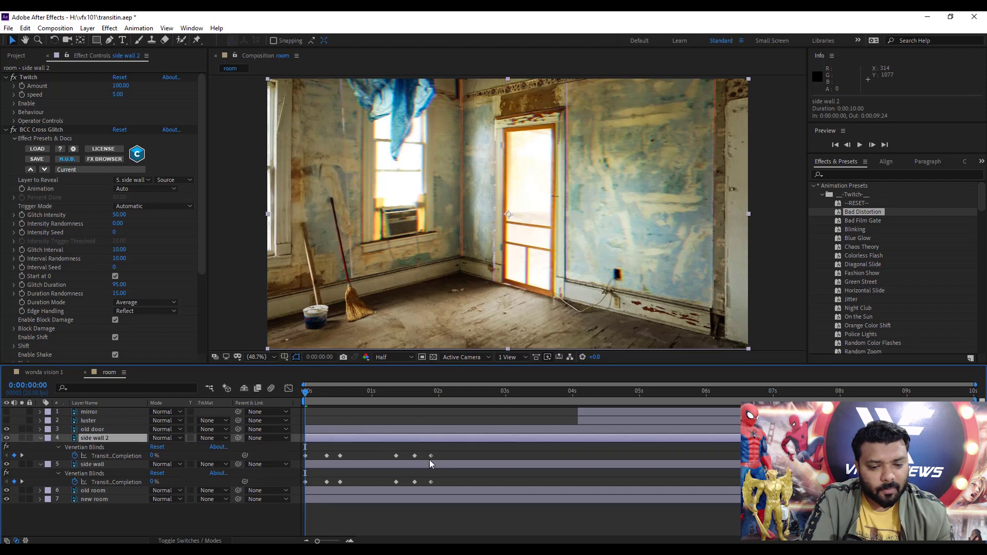
drag(311, 463, 306, 458)
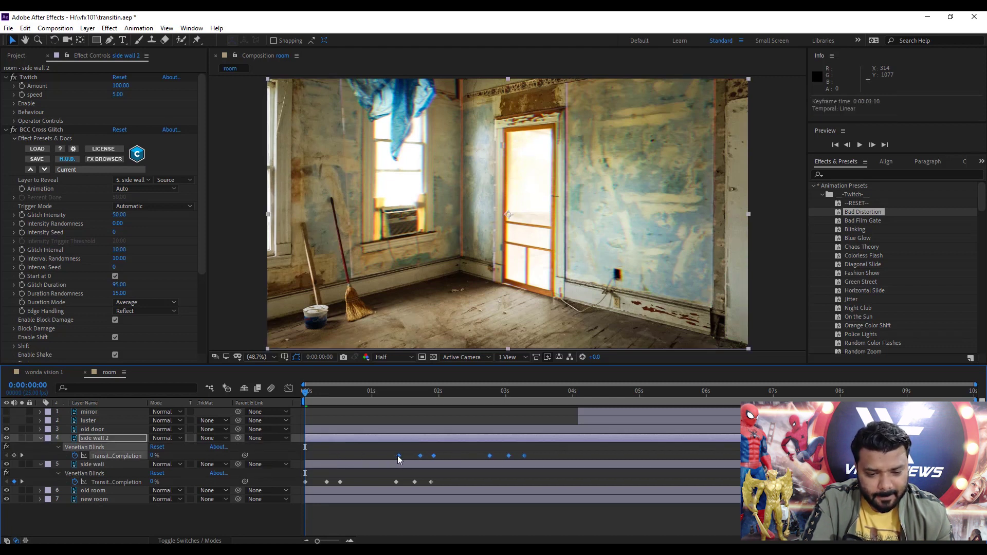
click(386, 431)
key(ctrl+v)
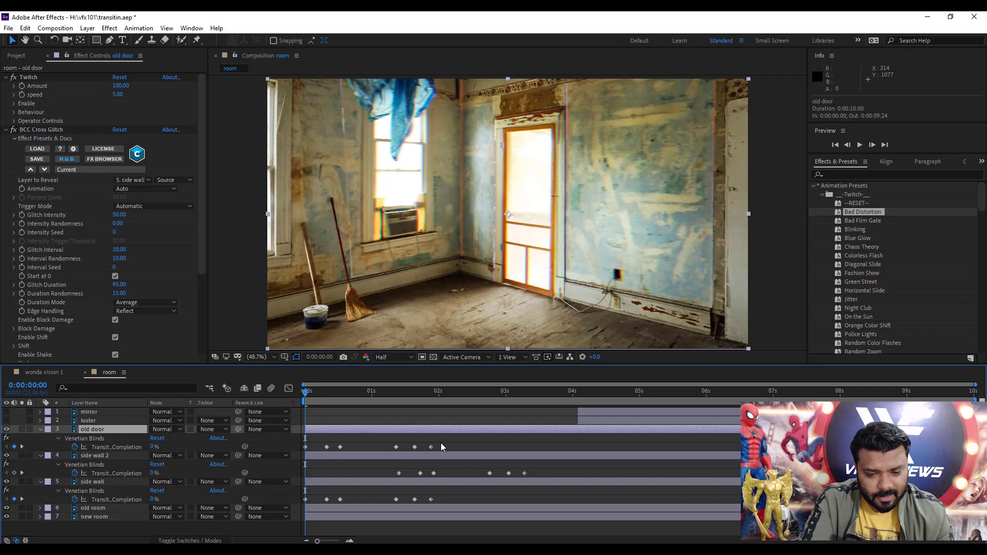
mouse_move(447, 451)
mouse_down()
mouse_move(303, 449)
mouse_move(459, 445)
mouse_up()
click(412, 391)
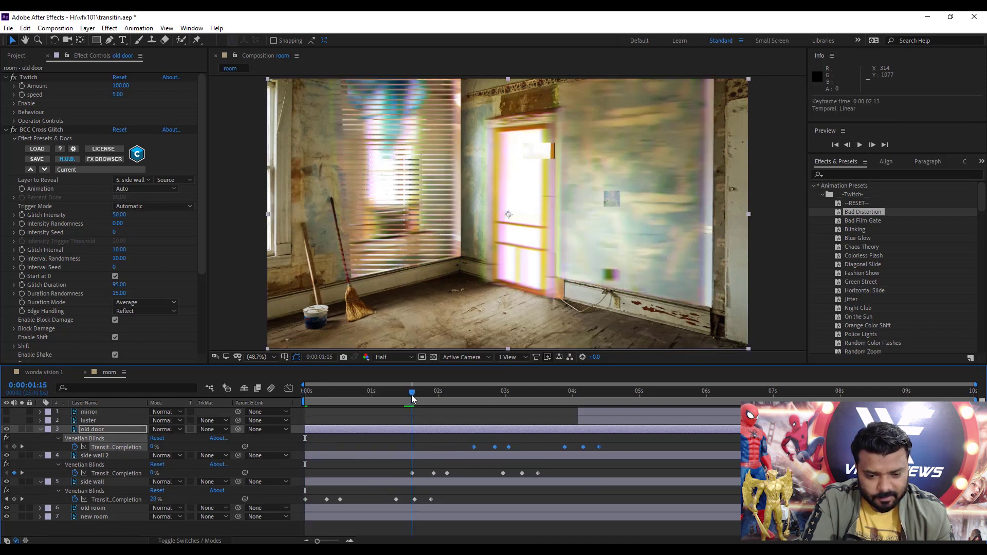
click(412, 458)
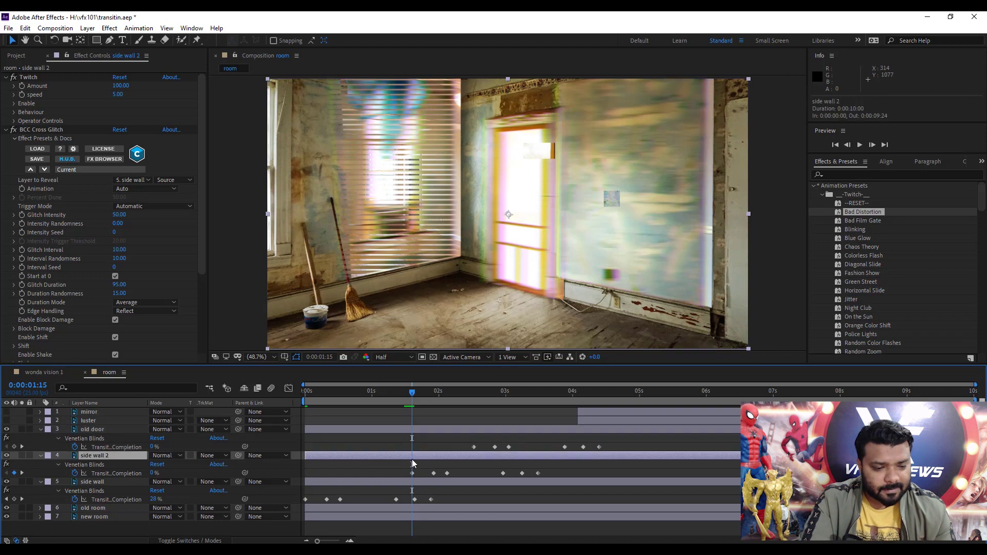
Split side wall 2 at the playhead and delete Venetian Blinds from the earlier piece.
click(25, 28)
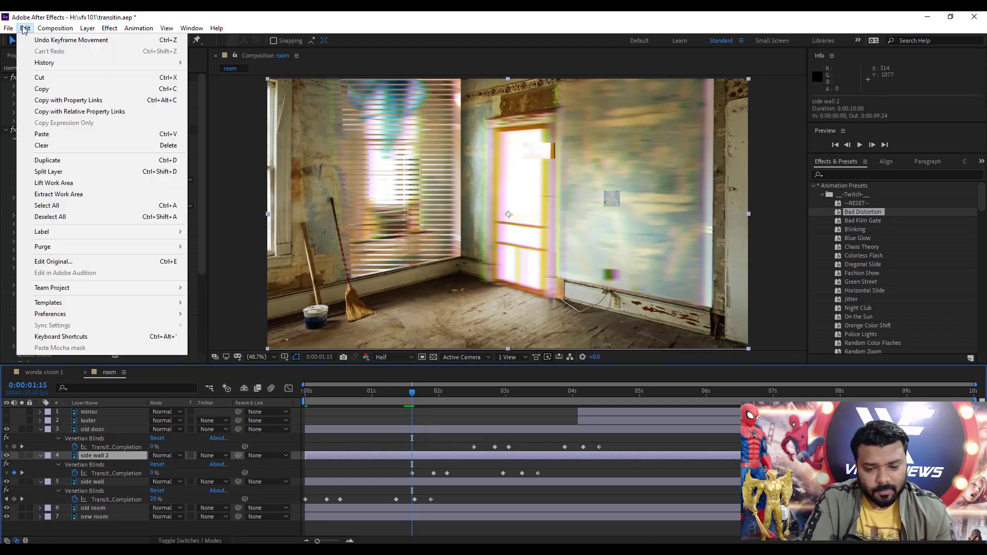
click(170, 176)
click(390, 466)
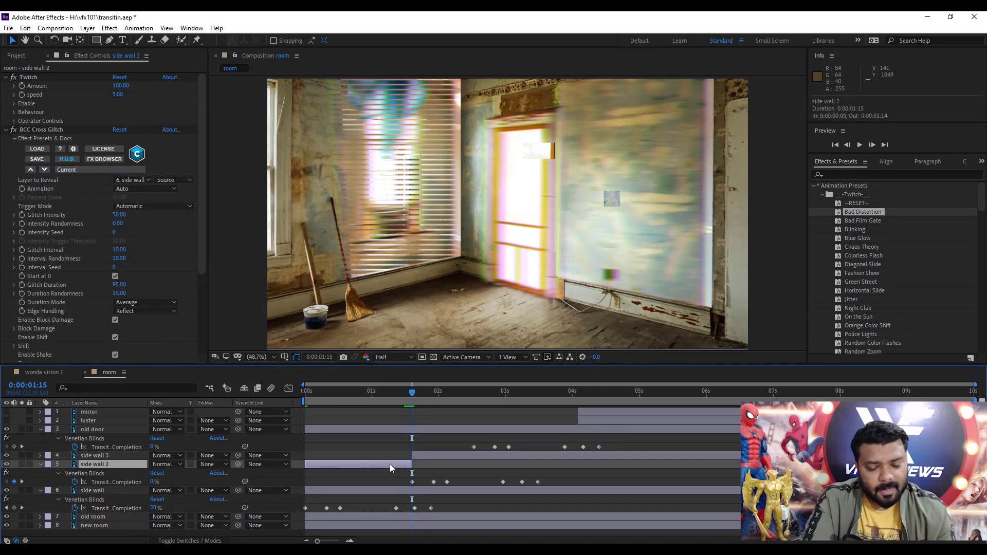
scroll(32, 78, down, 10)
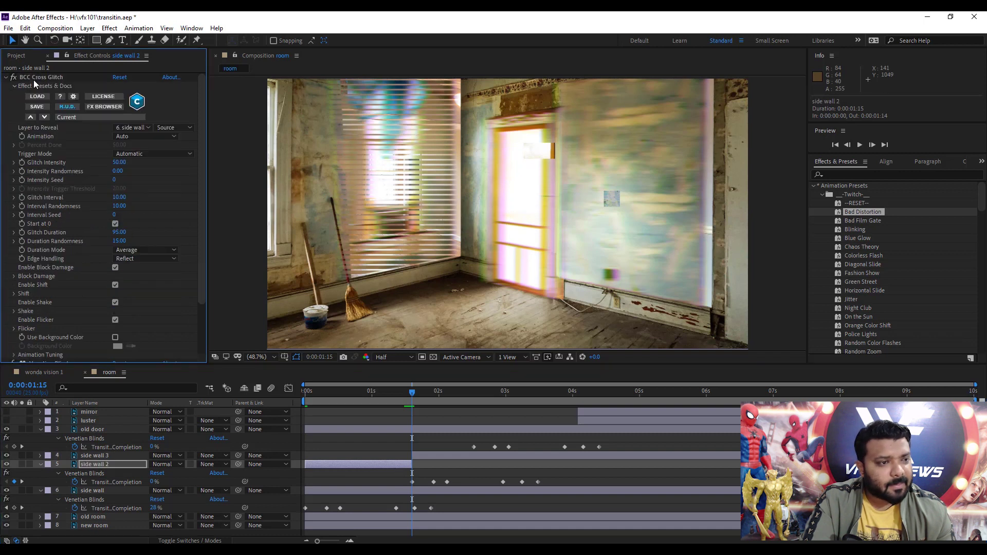
click(30, 78)
key(Delete)
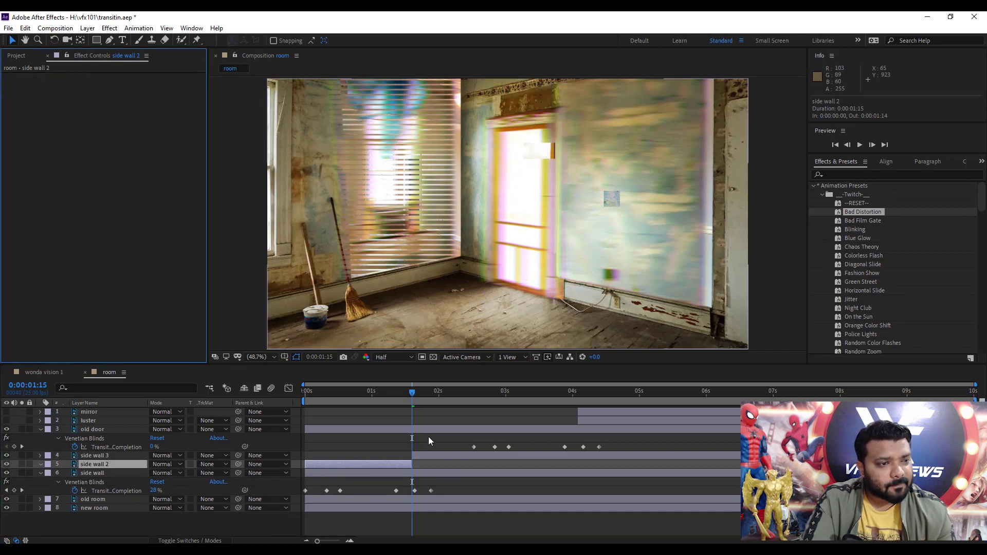
Split old door at 2:12, remove all three effects from its first part, and preview.
click(470, 392)
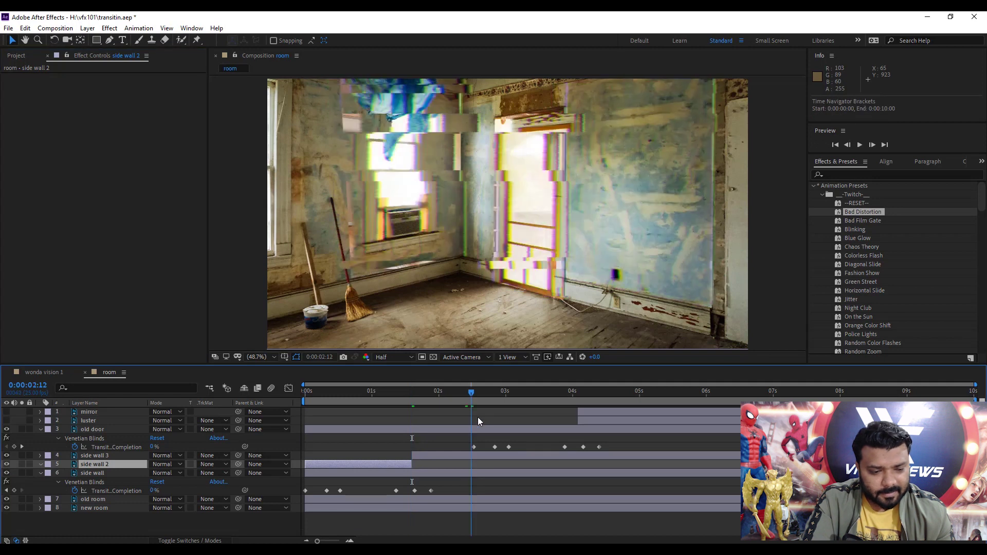
click(482, 430)
click(25, 27)
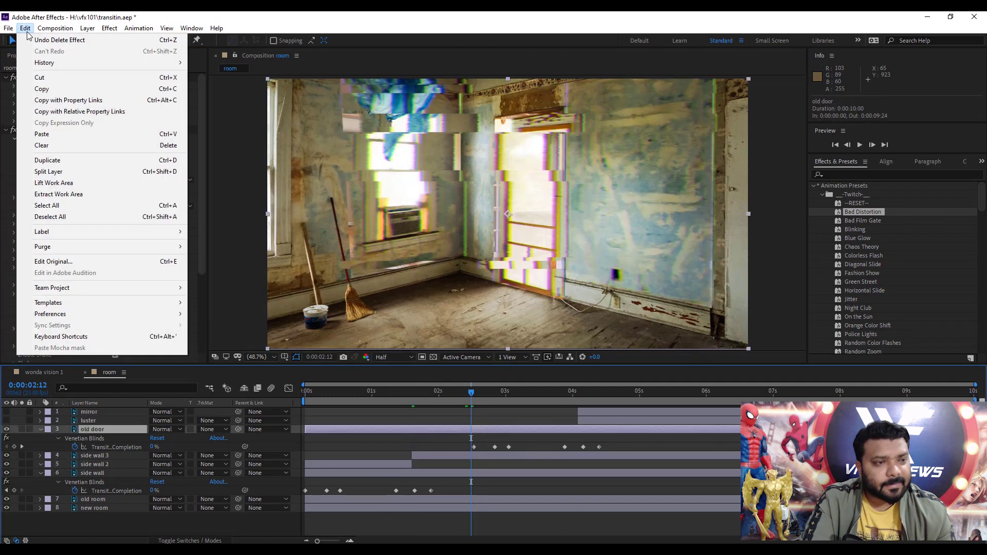
click(173, 175)
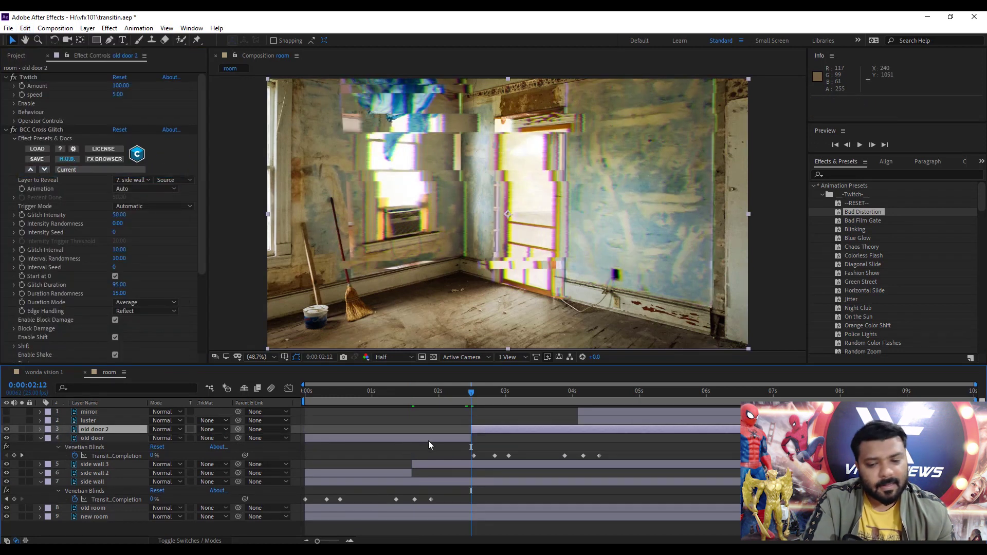
click(427, 440)
click(31, 77)
key(Delete)
click(34, 78)
key(Delete)
click(31, 79)
key(Delete)
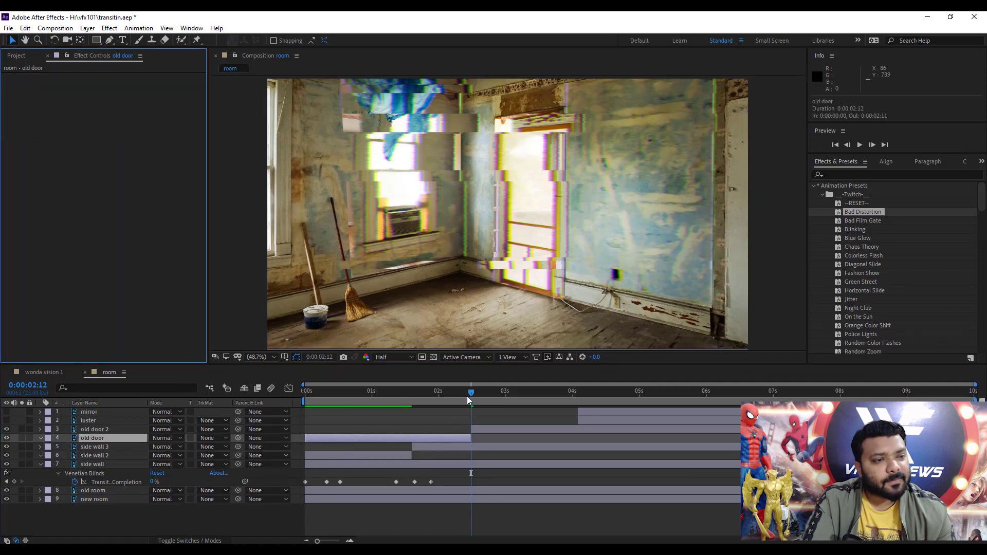
drag(467, 393, 276, 402)
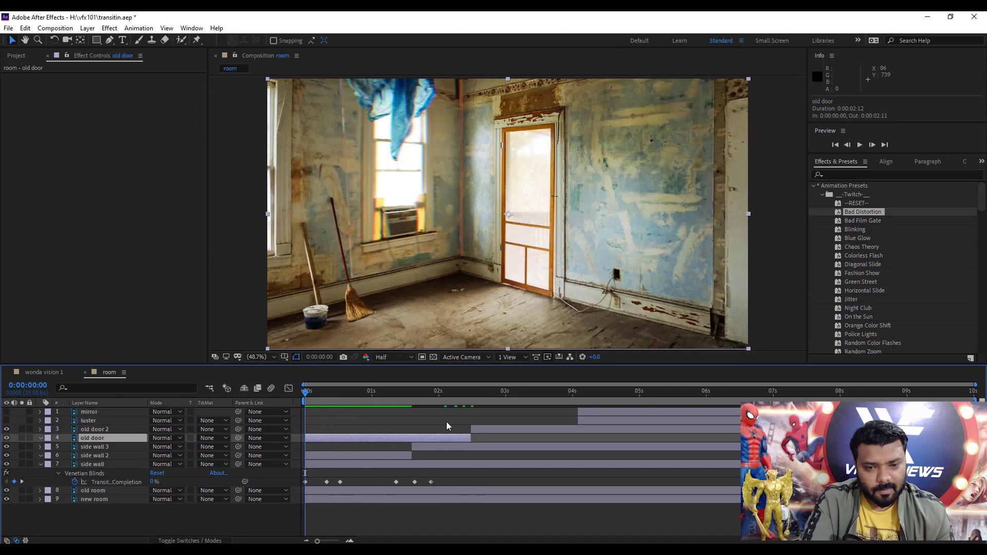
key(space)
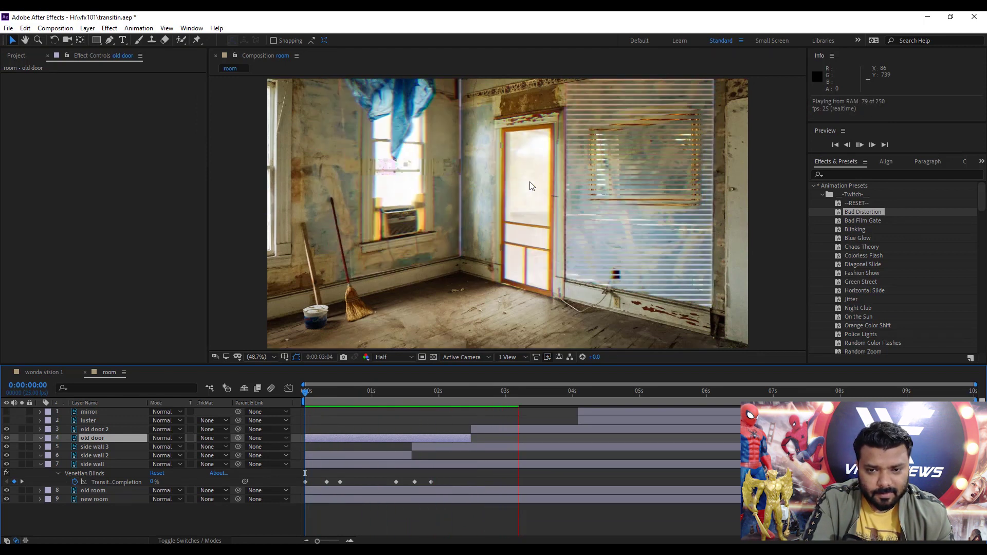
Keyframe side wall opacity from 100% at 1:18 to 0% at 2:03.
key(space)
click(395, 469)
drag(400, 396, 421, 403)
click(433, 465)
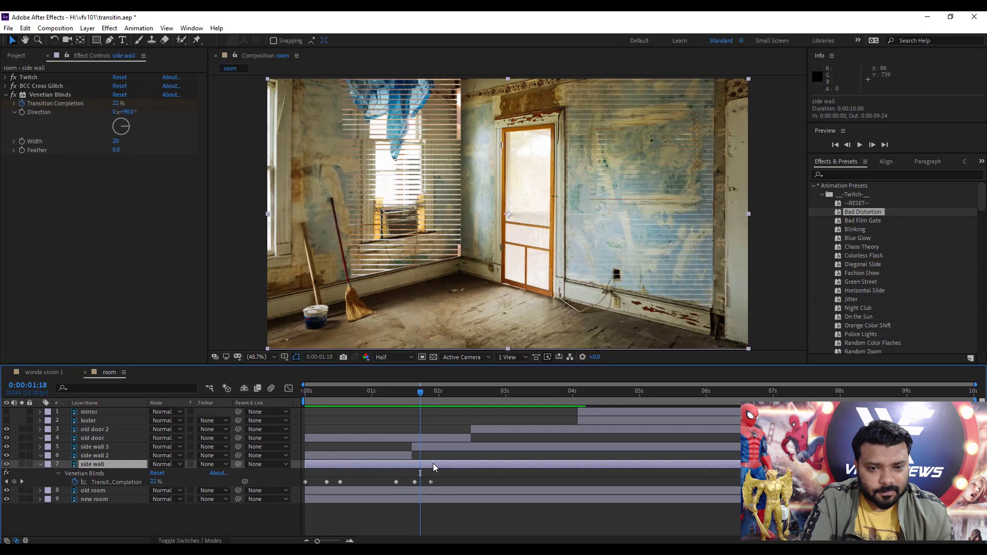
key(t)
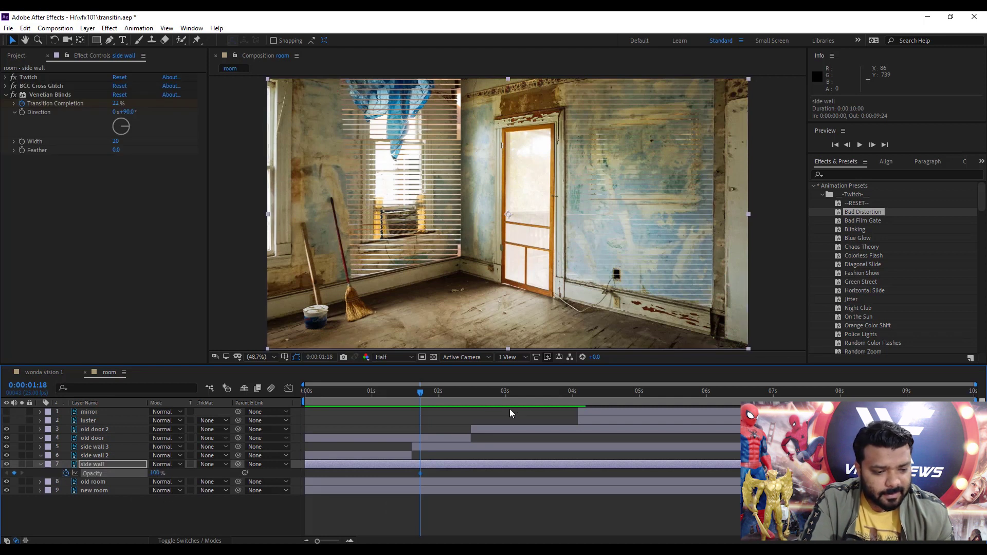
drag(430, 390, 445, 396)
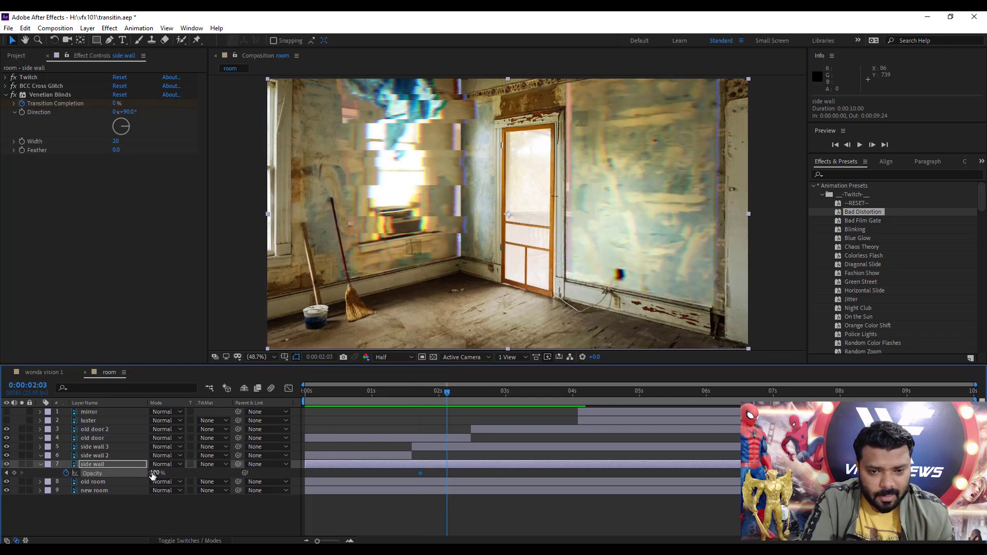
drag(153, 473, 45, 472)
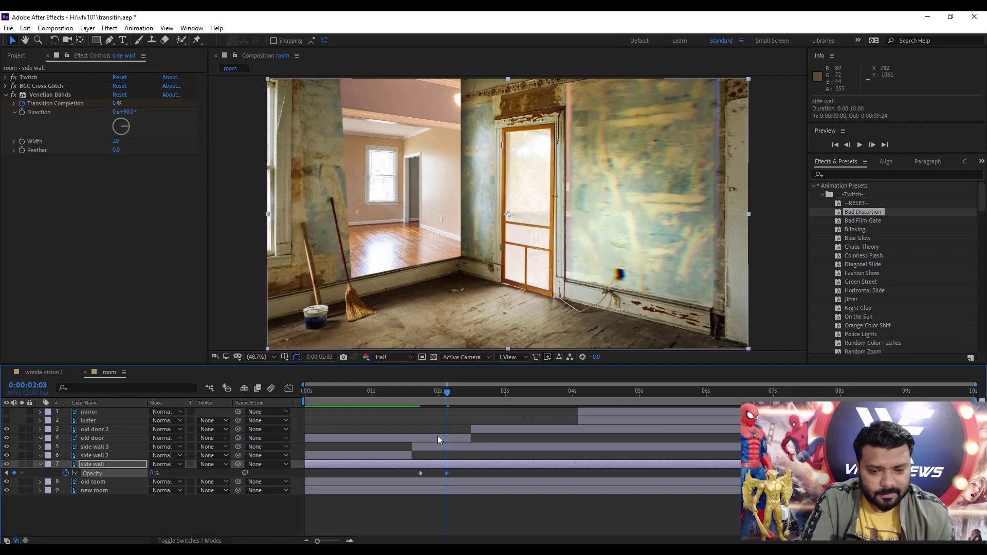
drag(422, 390, 454, 397)
Show side wall 3's keyframed properties and play the transition preview.
click(455, 447)
key(u)
key(Home)
key(space)
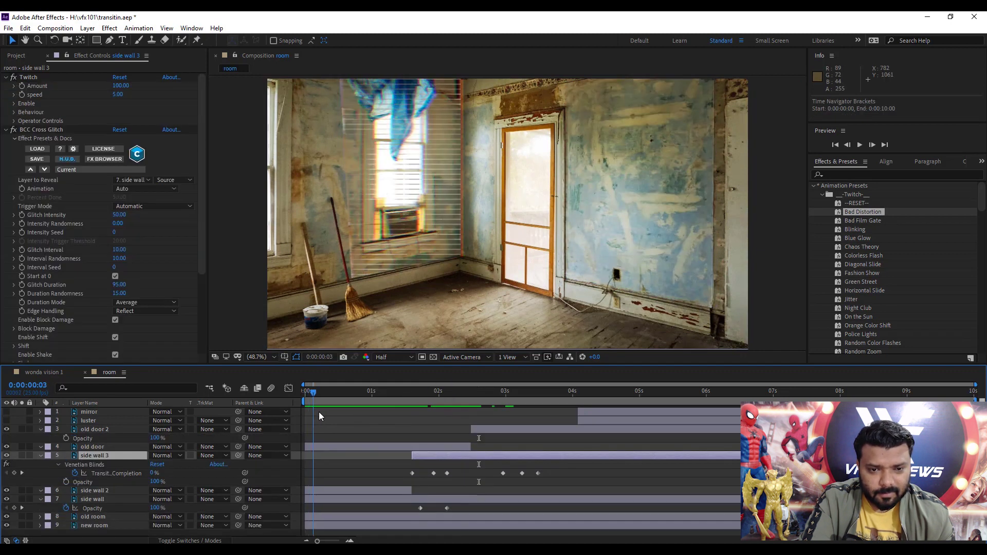
Trim old door's end and extend old door 2's start so the cut between them is under one second.
key(space)
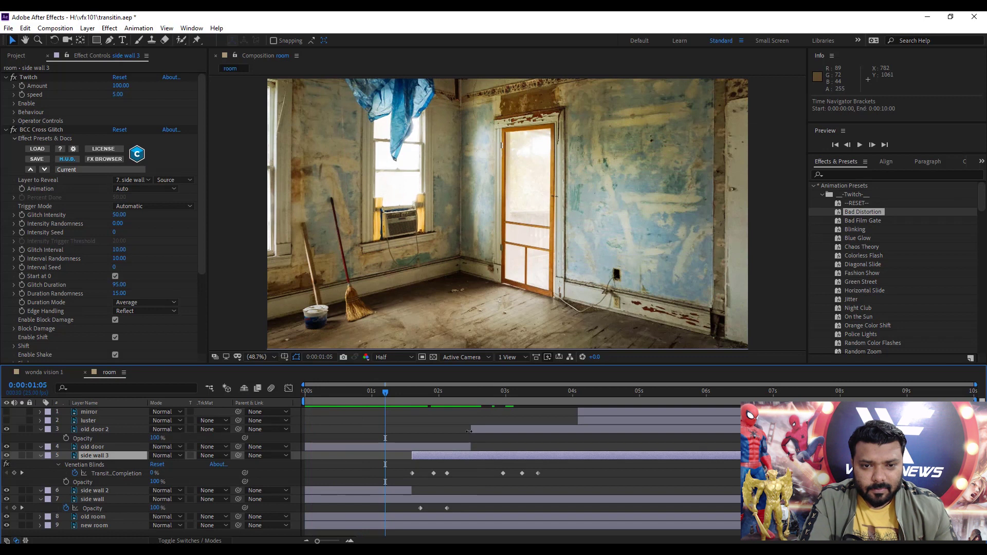
drag(470, 435, 380, 436)
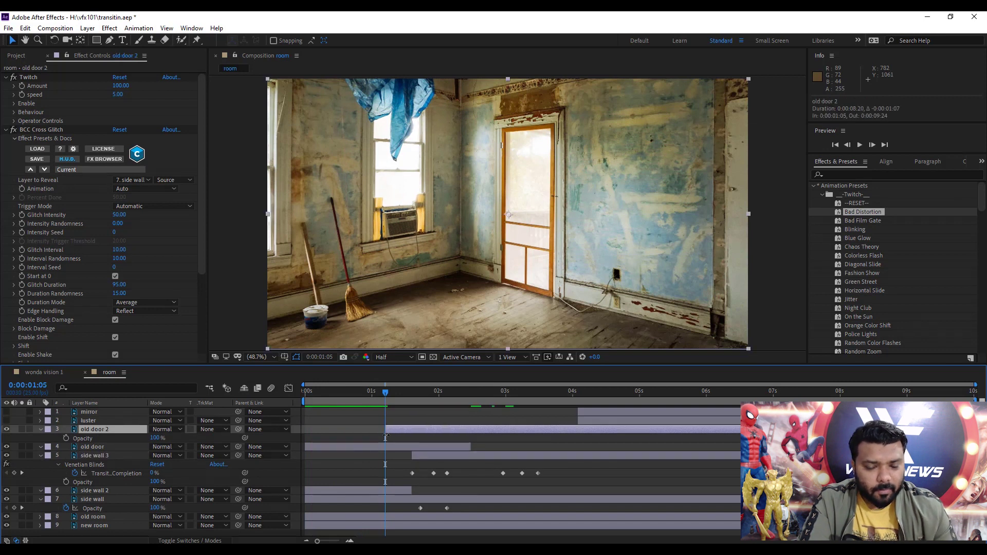
drag(469, 447, 396, 453)
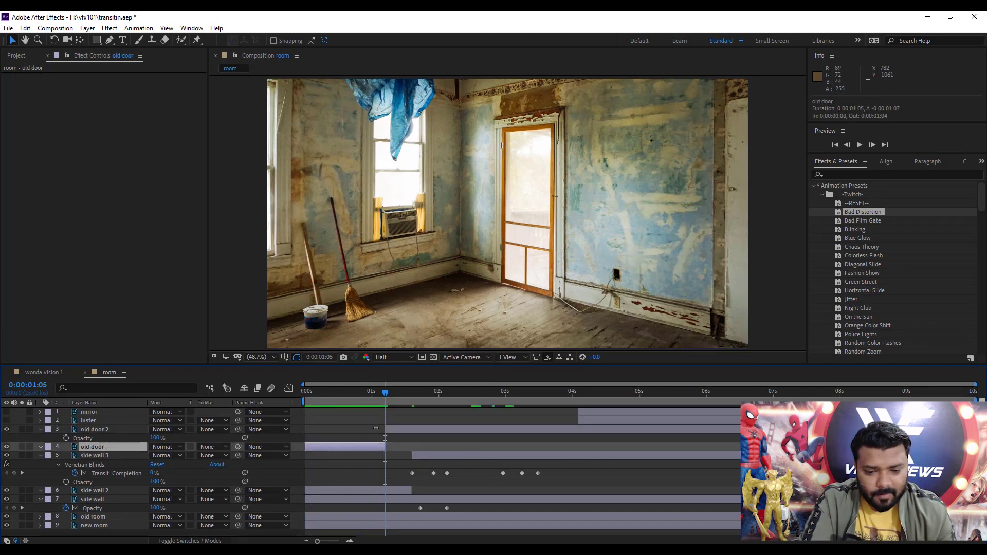
key(Home)
key(space)
key(space)
drag(386, 447, 340, 448)
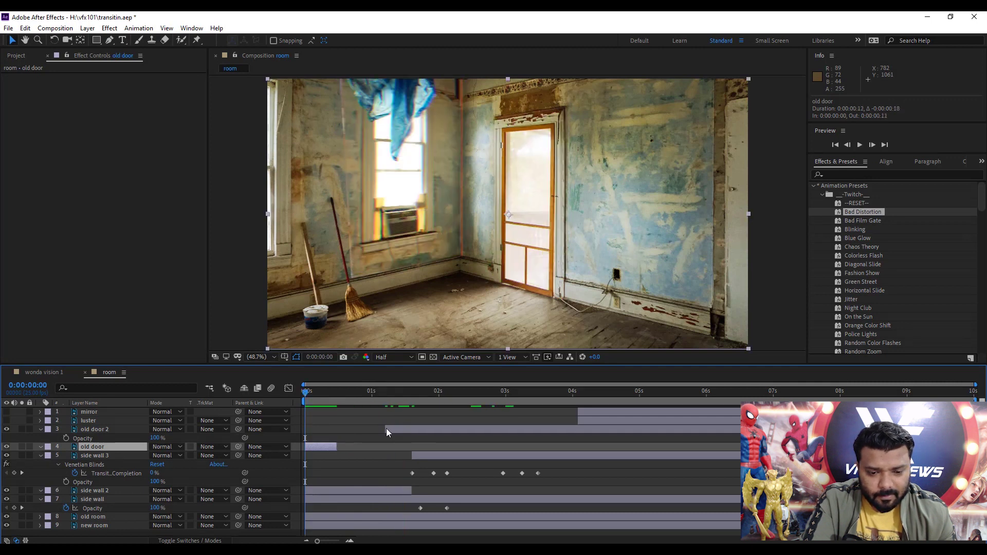
click(384, 429)
key(ctrl+z)
drag(374, 429, 334, 431)
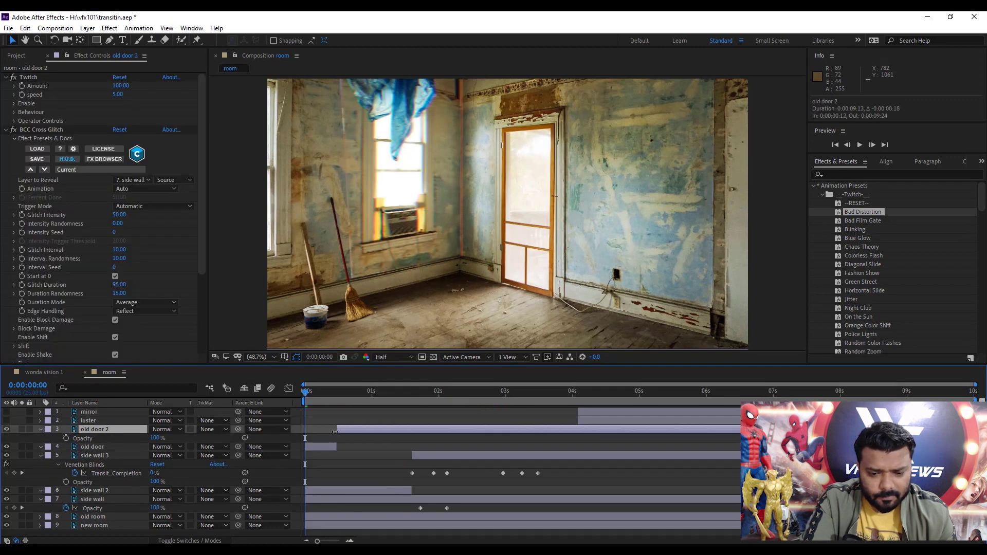
drag(313, 397, 360, 450)
drag(348, 406, 403, 406)
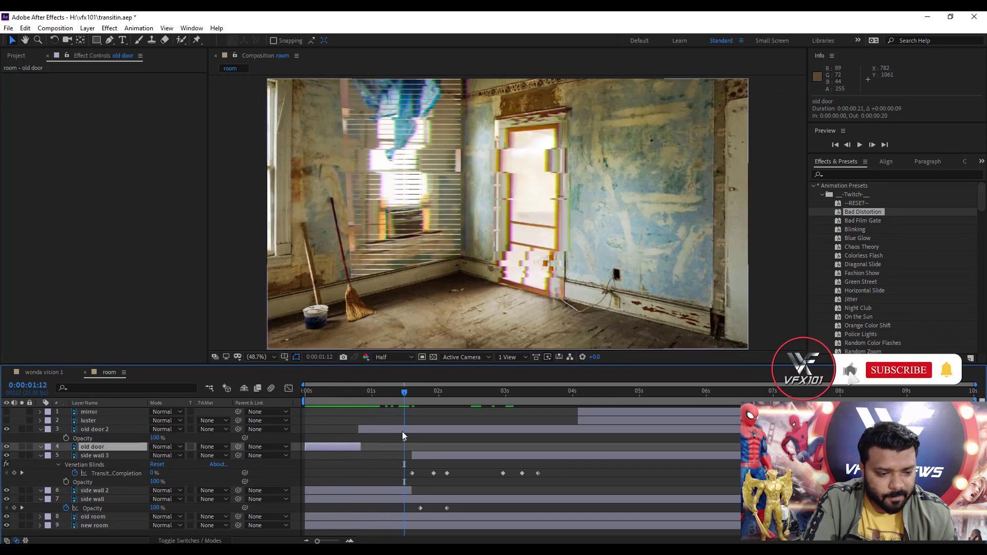
Lower old door 2's Twitch speed from 5 to 3 and scrub to review it.
click(388, 431)
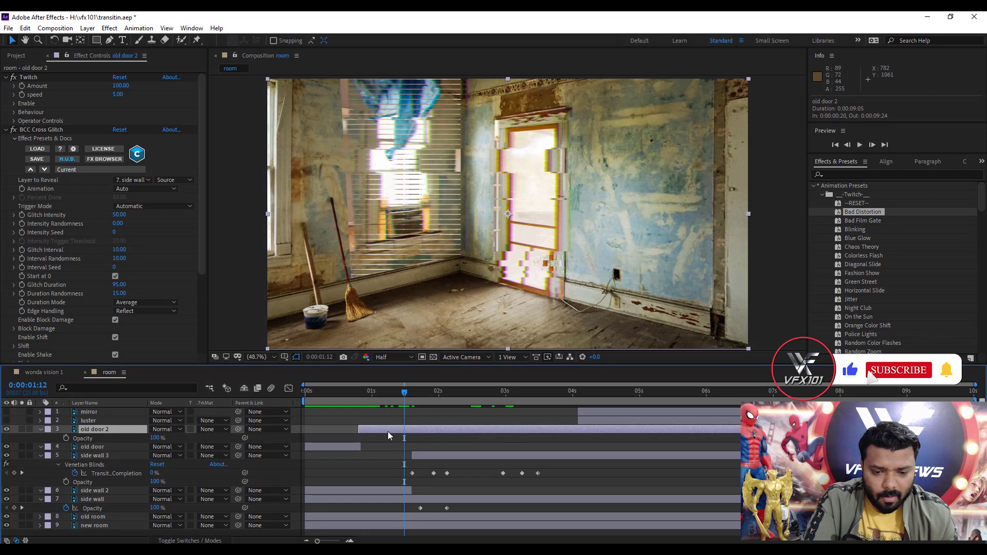
click(118, 95)
text(3)
key(Return)
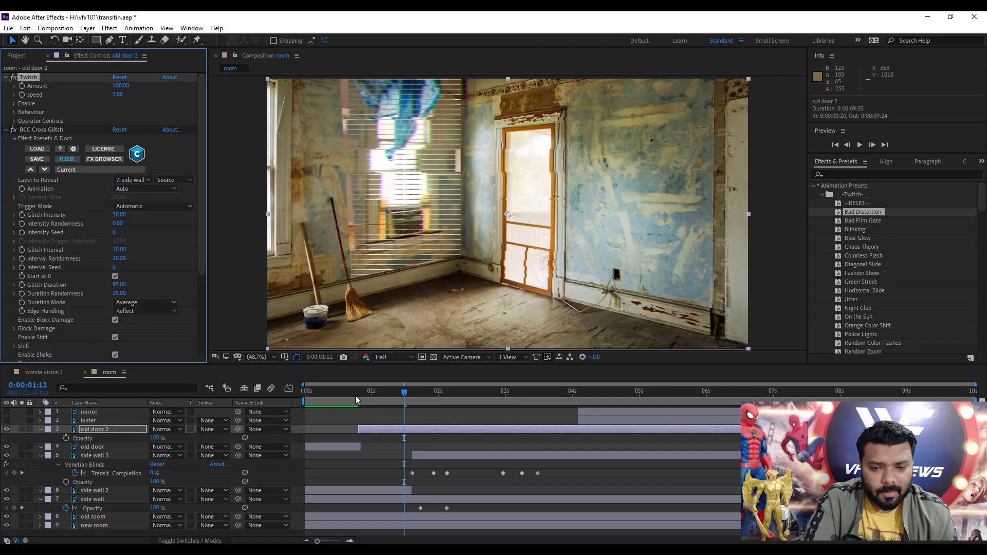
drag(356, 395, 407, 397)
Keyframe old door 2's opacity from 100% at 1:15 down to 0% at 1:23, then scrub to check.
click(422, 430)
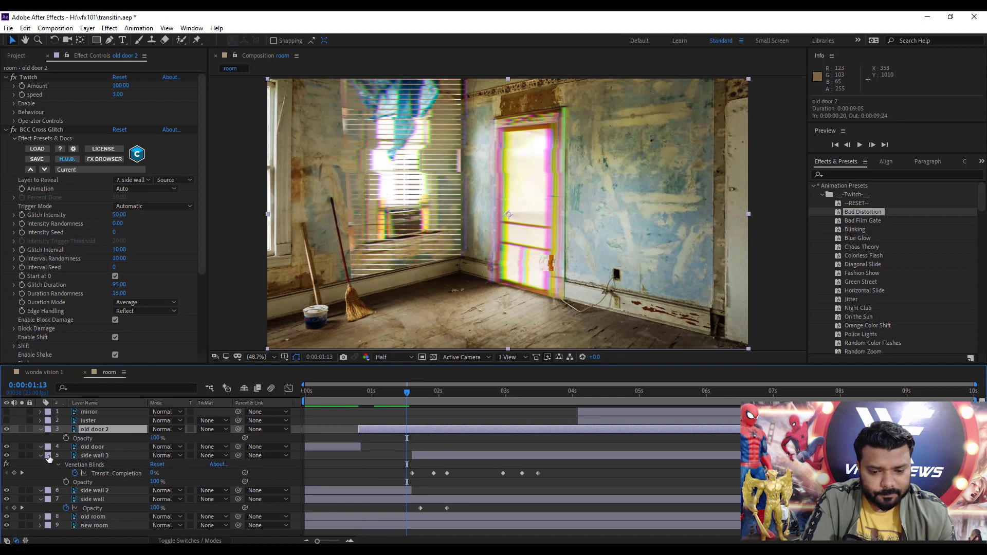
click(66, 438)
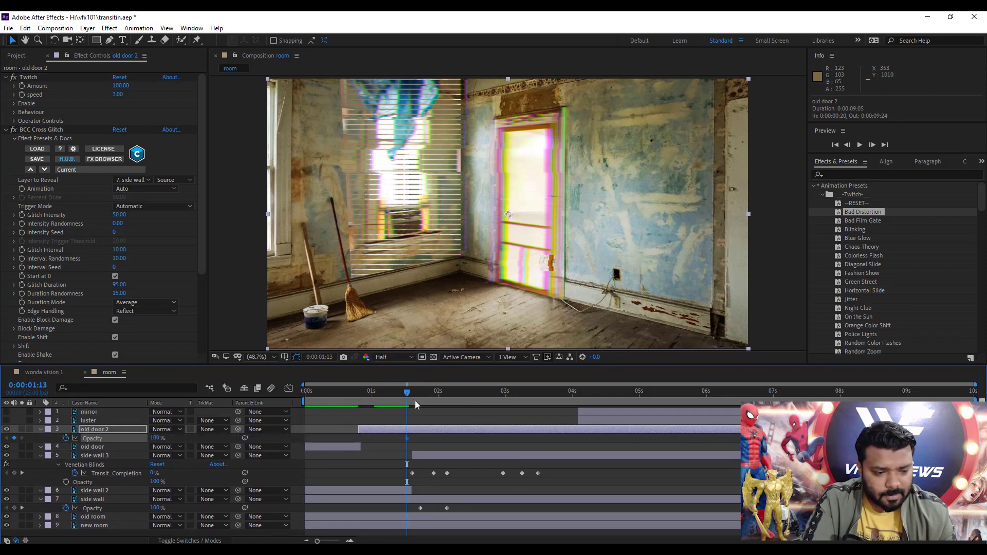
click(431, 398)
click(156, 438)
text(0)
key(Return)
drag(394, 394, 431, 402)
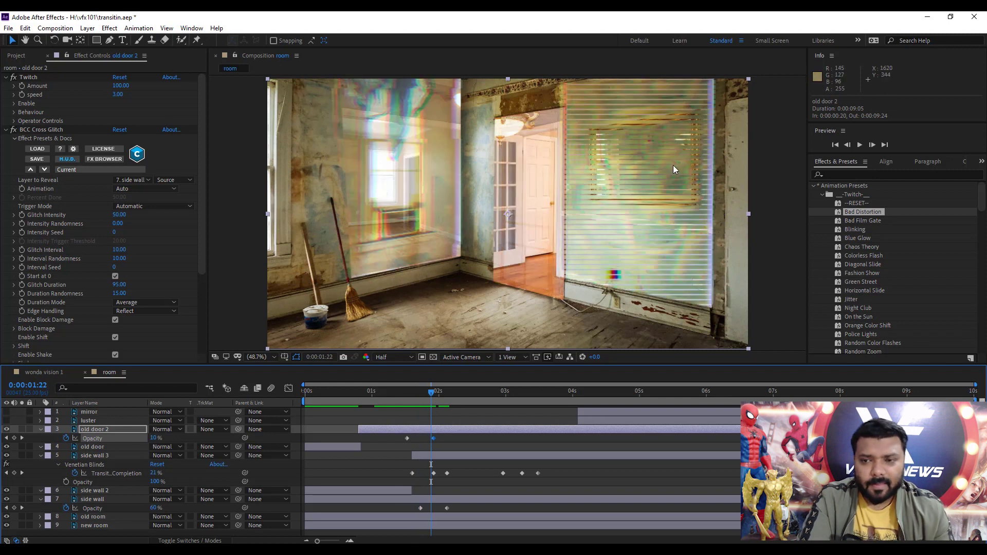
Start the mirror layer at the current time, move it below luster, and make it visible.
click(87, 413)
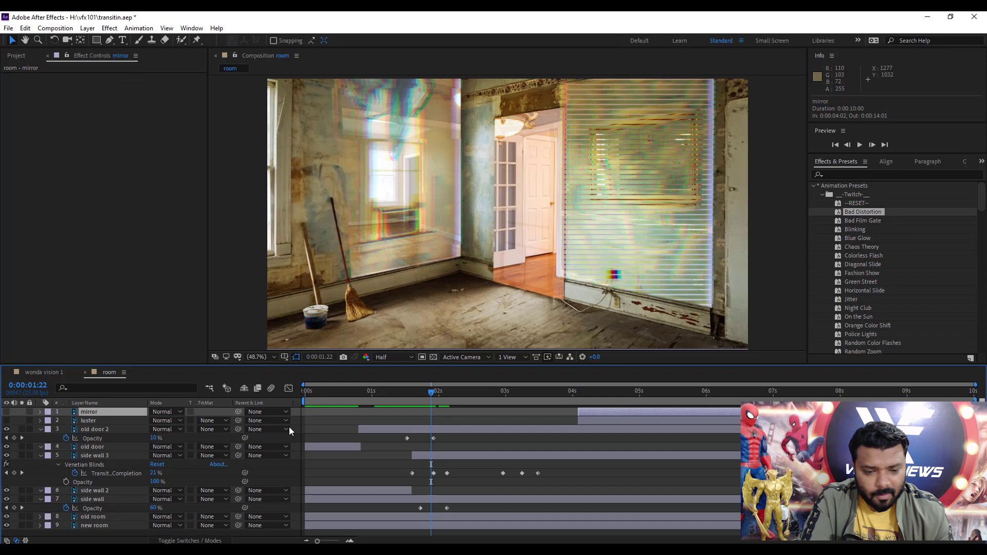
key(bracketleft)
key(ctrl+bracketleft)
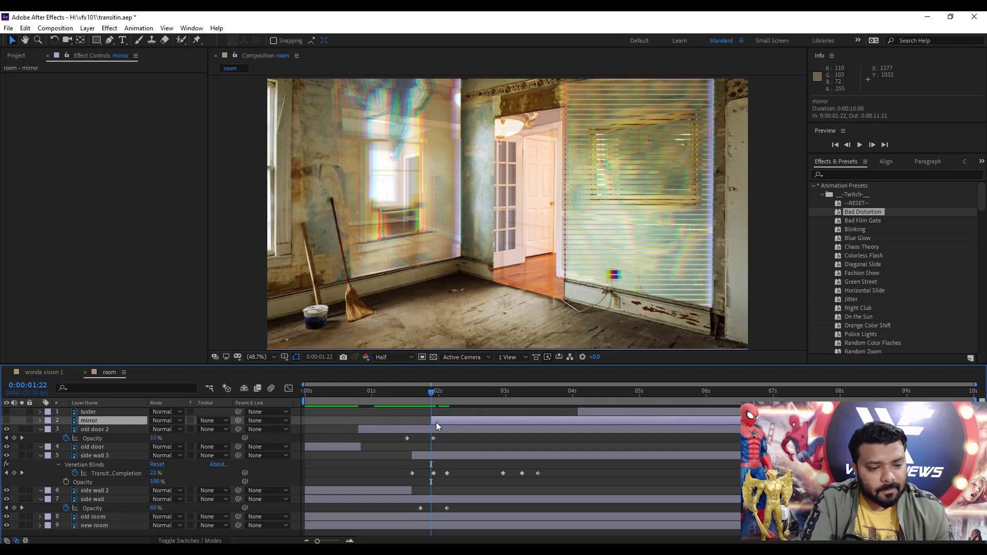
click(6, 421)
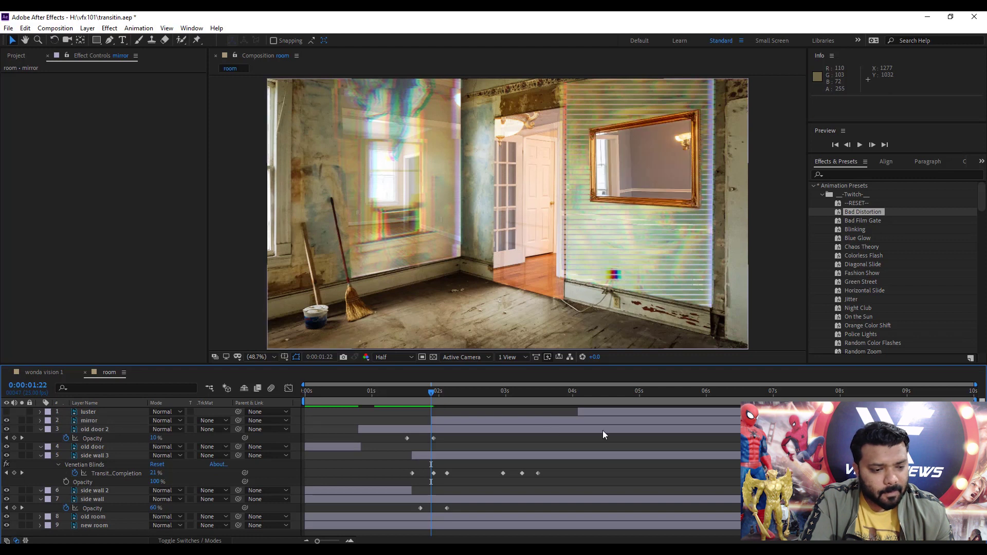
click(473, 423)
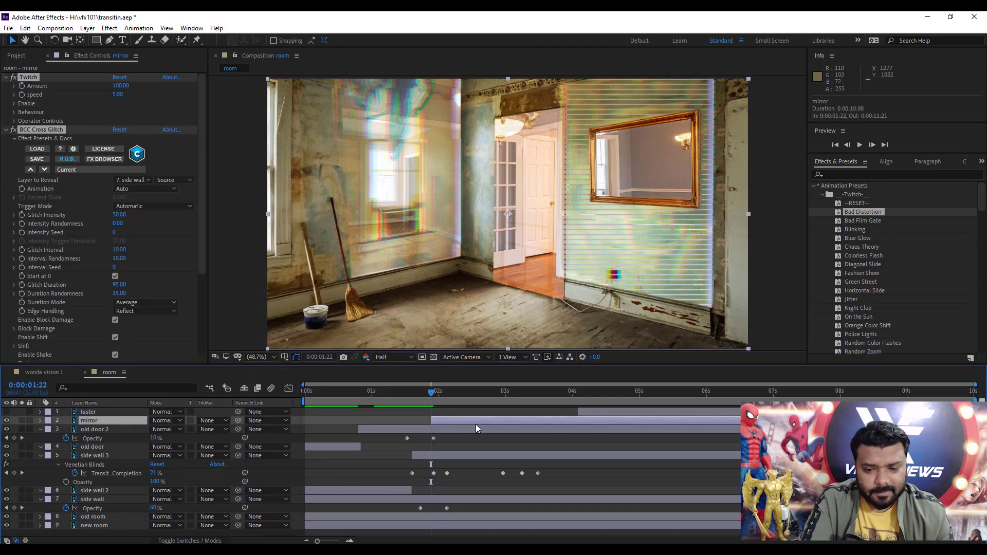
Preview the transition and move the luster layer to begin at 2:21.
drag(430, 397, 421, 394)
key(space)
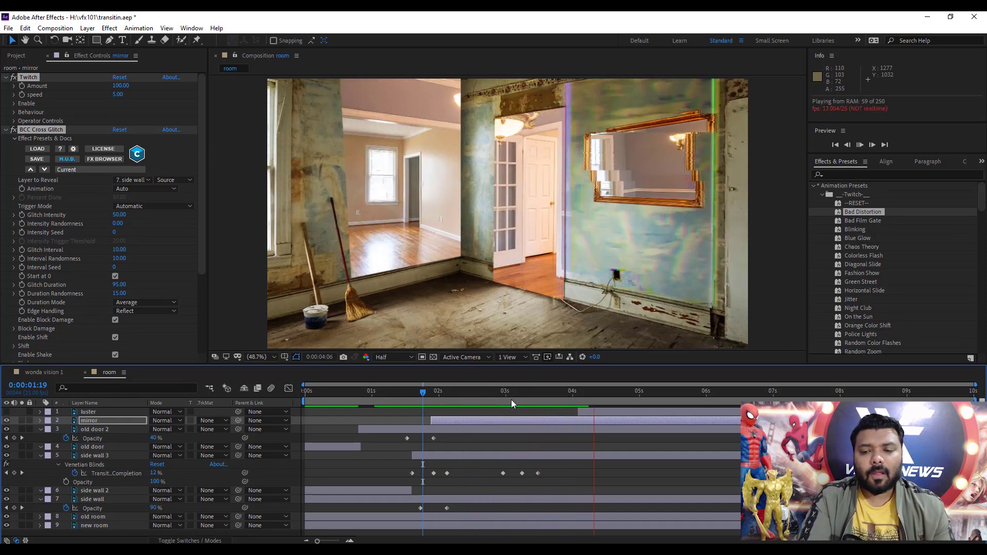
click(527, 401)
key(space)
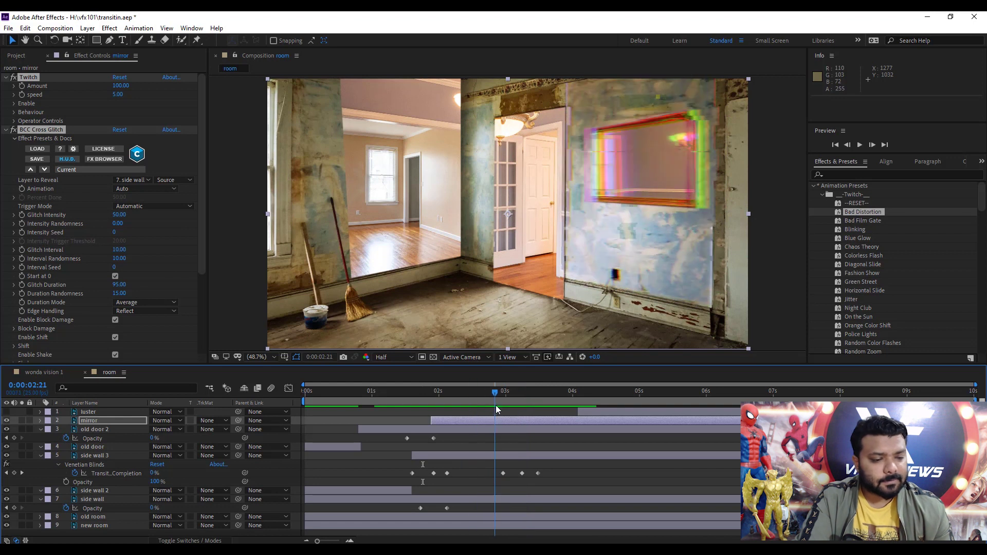
drag(585, 411, 518, 411)
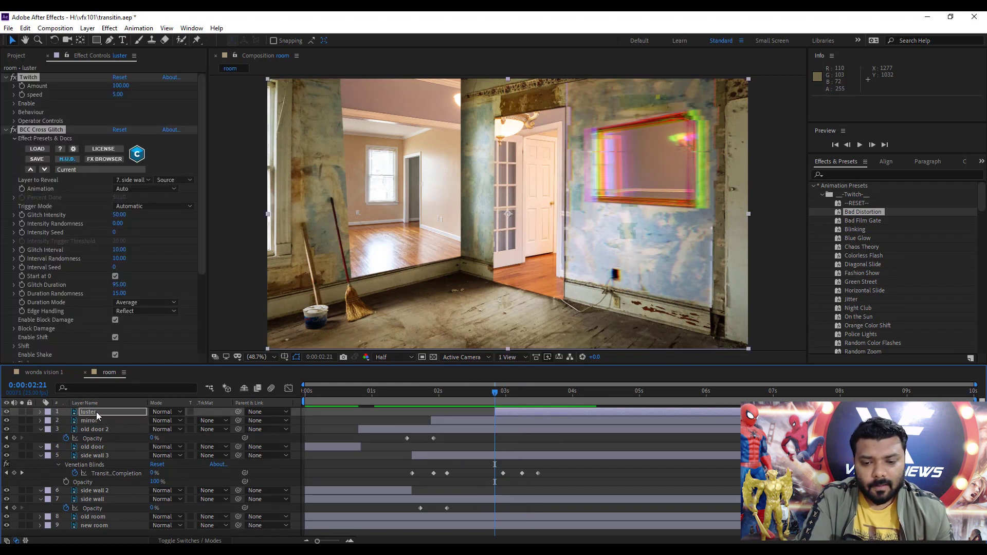
Move the luster layer's in point from 2:21 earlier to 1:09, previewing before and after.
click(520, 411)
key(space)
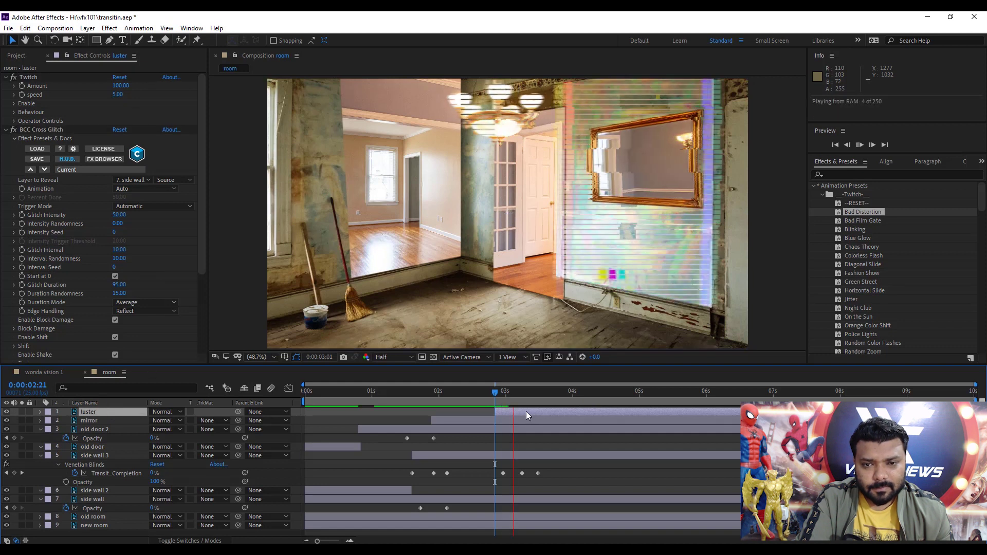
drag(535, 406, 261, 409)
key(space)
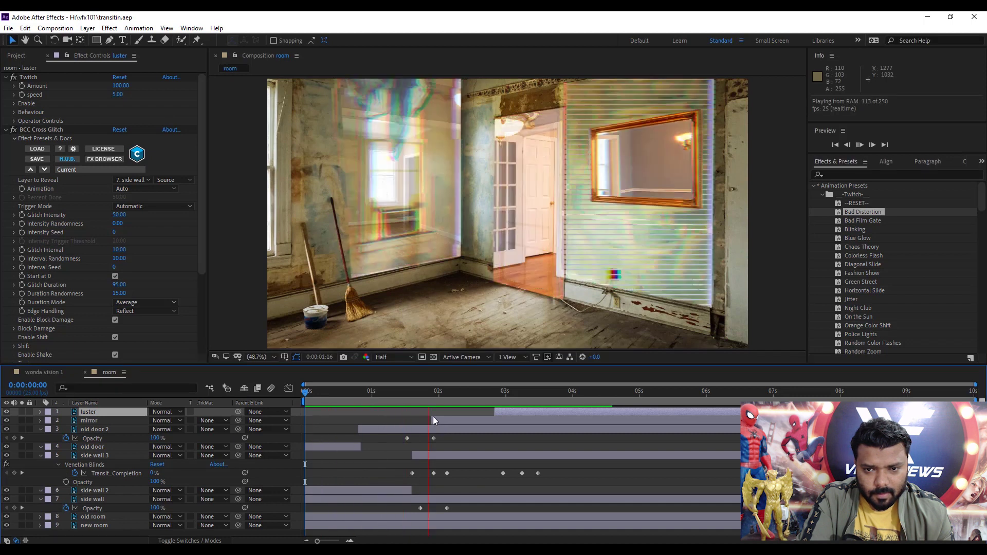
key(space)
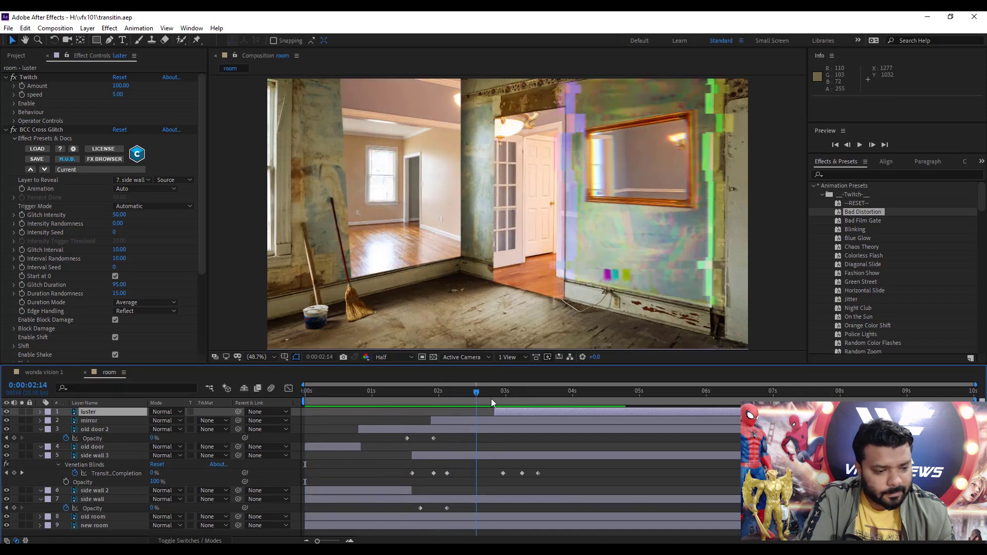
click(501, 400)
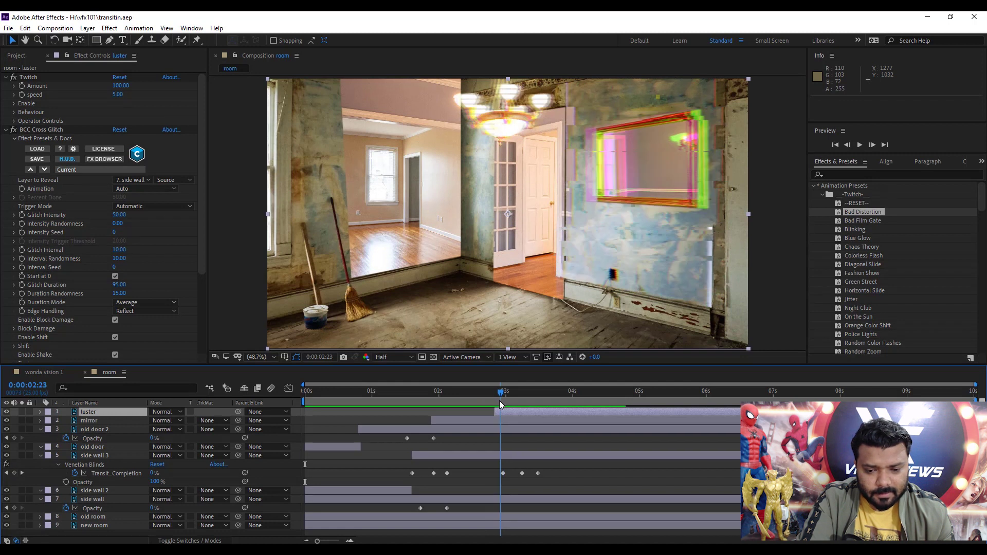
drag(498, 400, 407, 408)
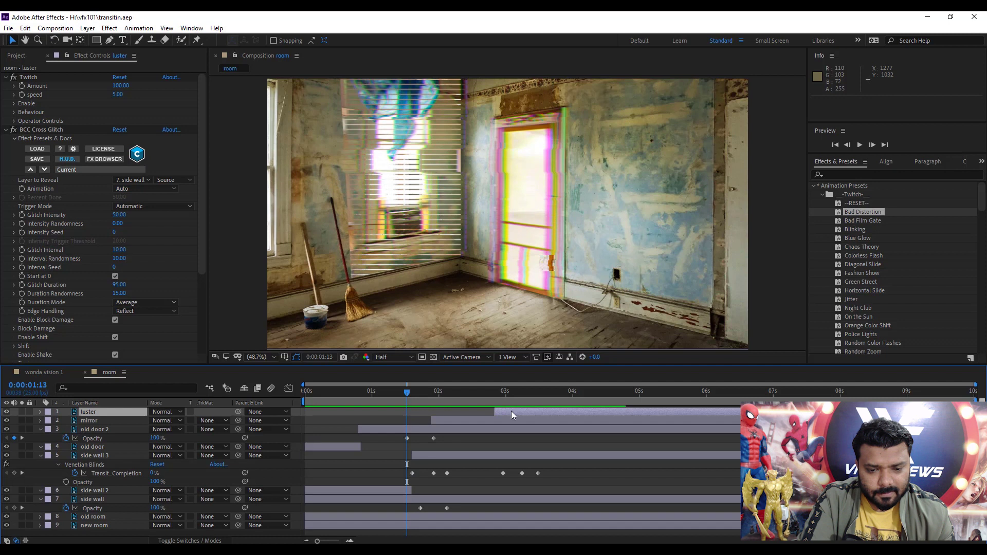
drag(510, 411, 410, 411)
key(Home)
key(space)
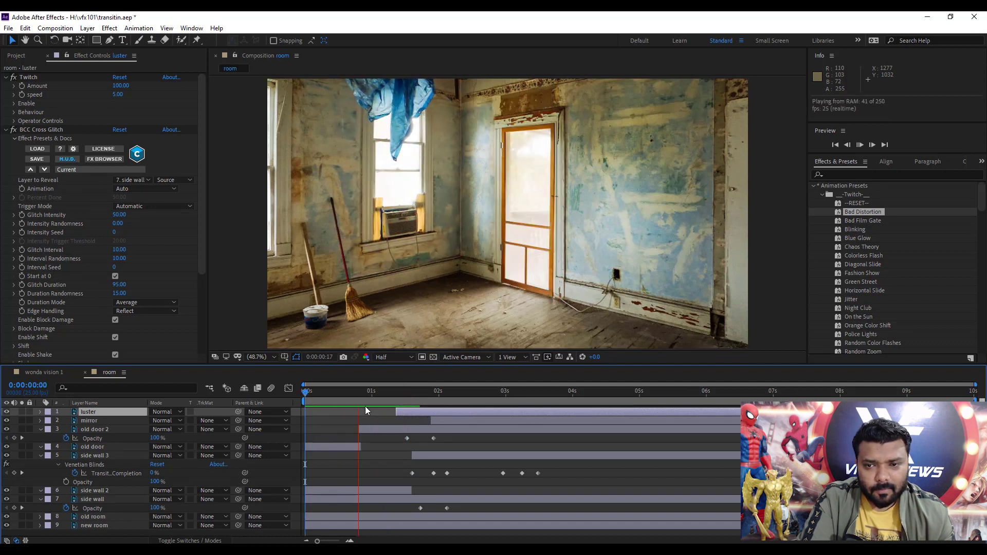
drag(405, 396, 396, 397)
click(407, 412)
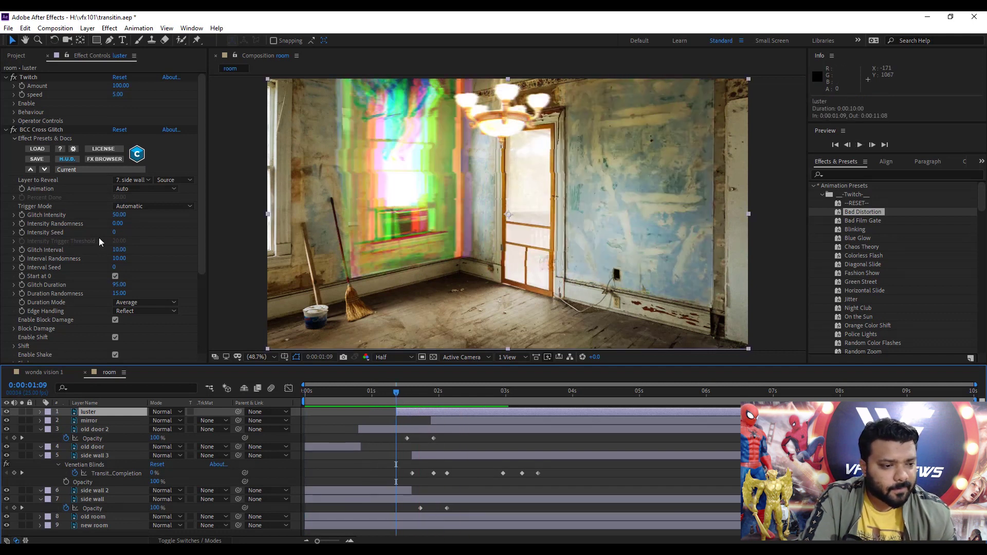
scroll(99, 236, down, 5)
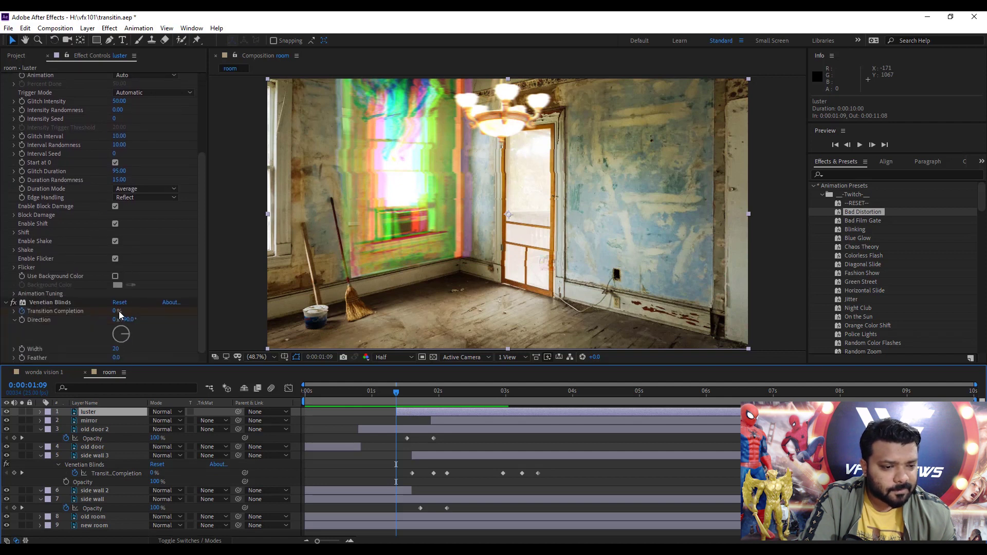
drag(118, 310, 171, 307)
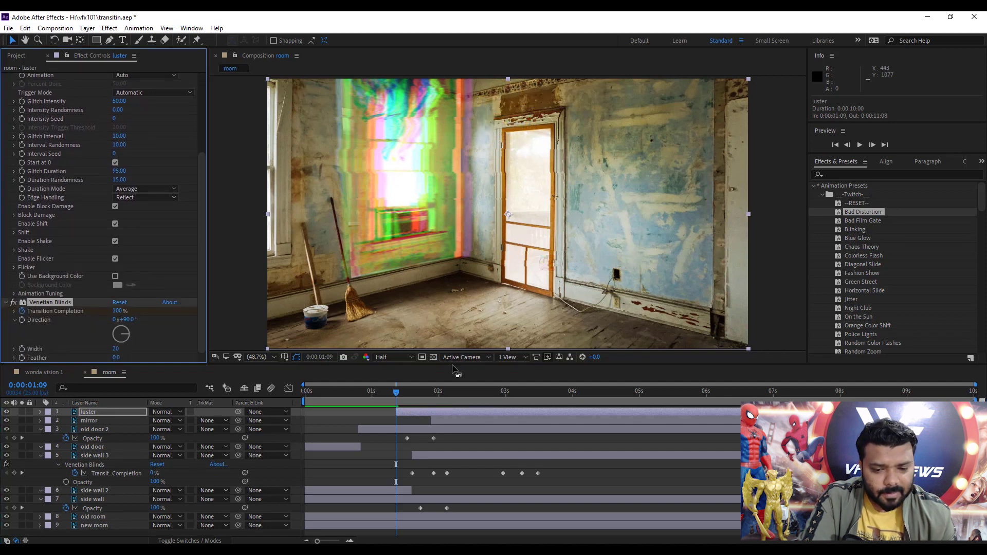
drag(397, 392, 311, 396)
key(space)
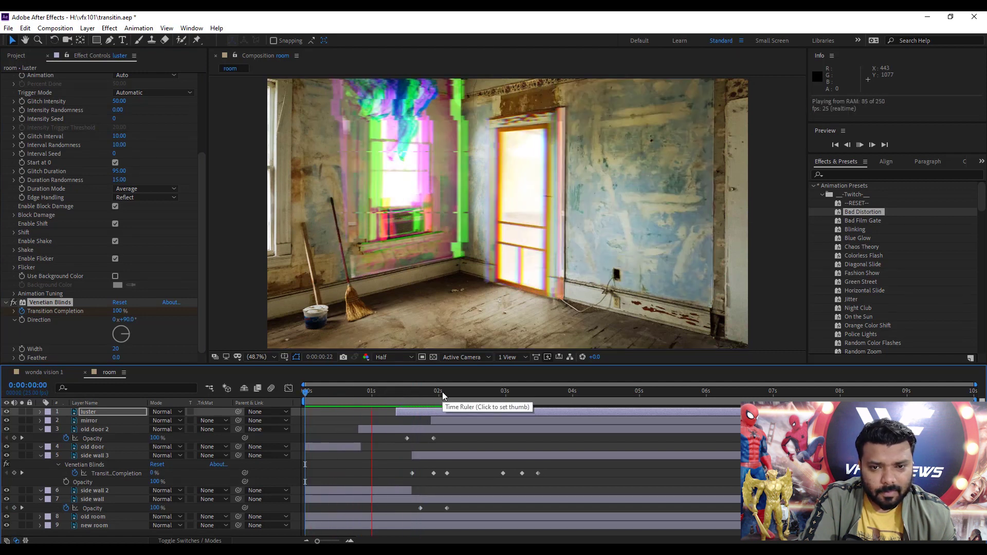
click(462, 397)
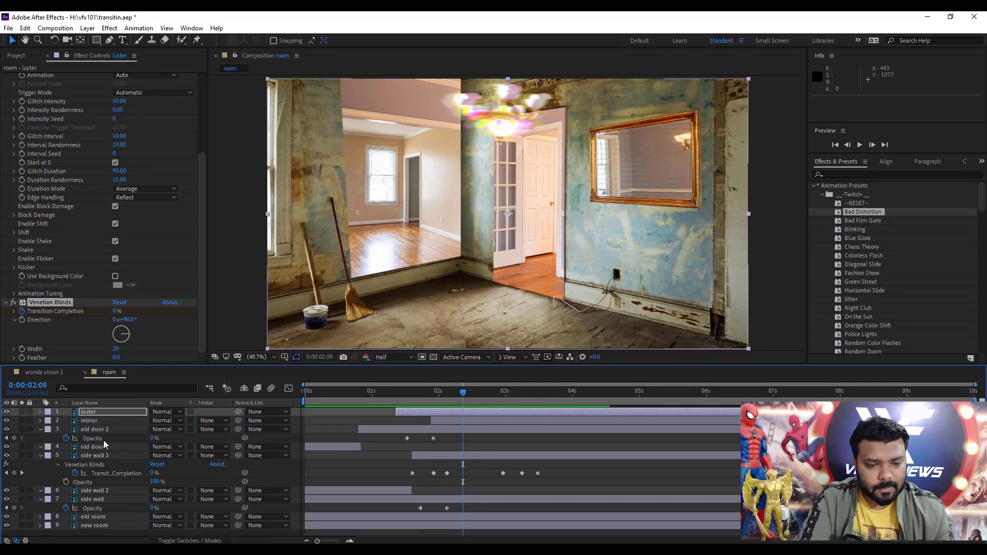
Undo the opacity keyframing just started on the luster layer.
key(t)
click(66, 420)
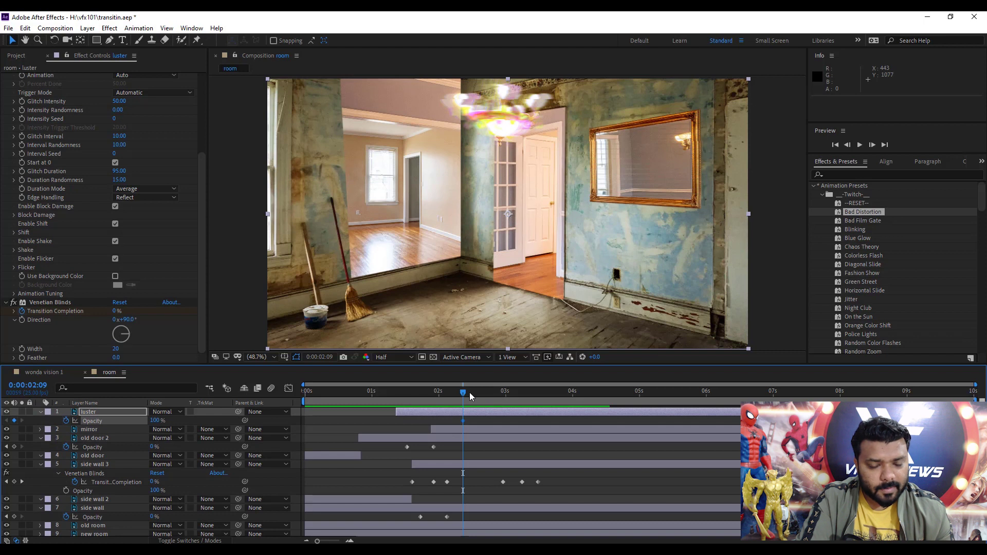
key(ctrl+z)
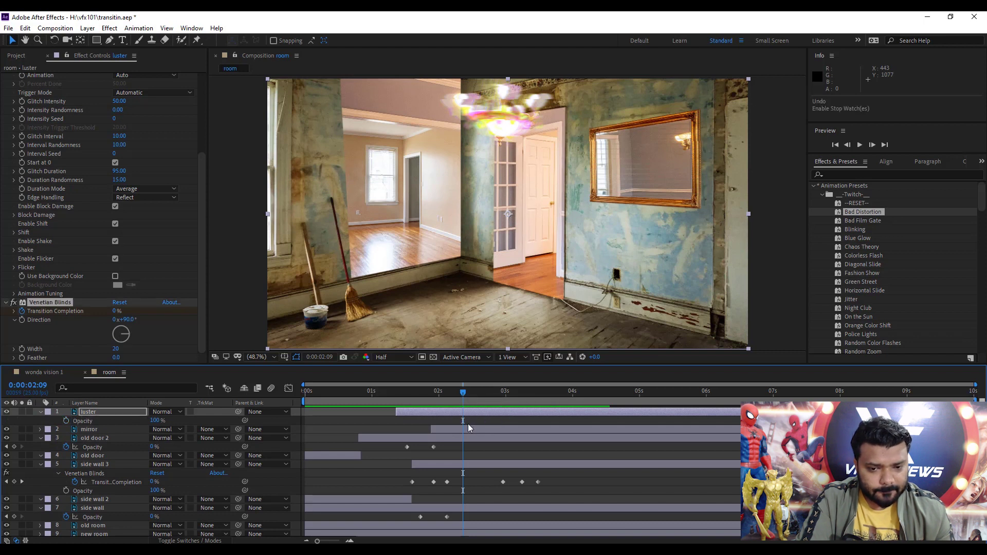
Split the old room layer at 2:18 with Edit > Split Layer.
click(487, 391)
click(113, 526)
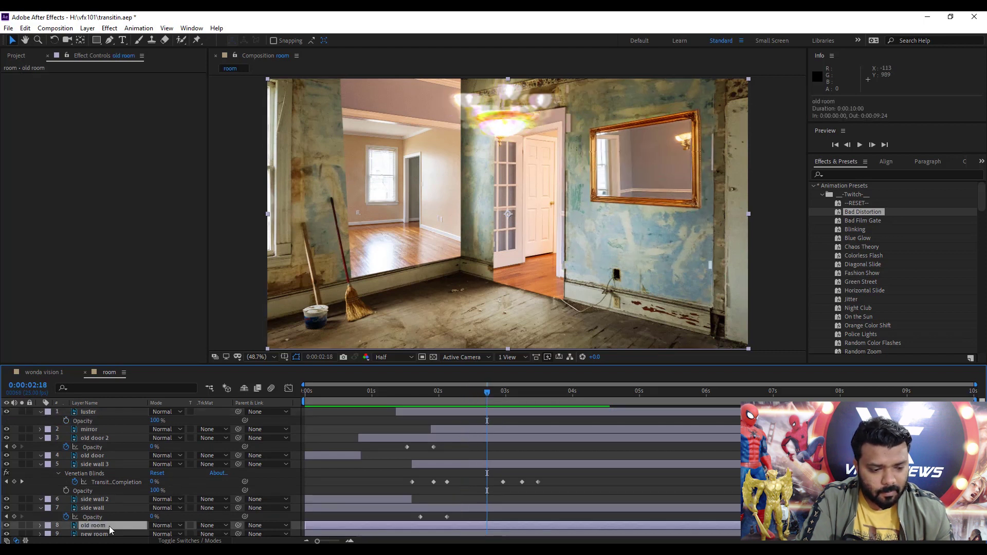
scroll(580, 425, down, 1)
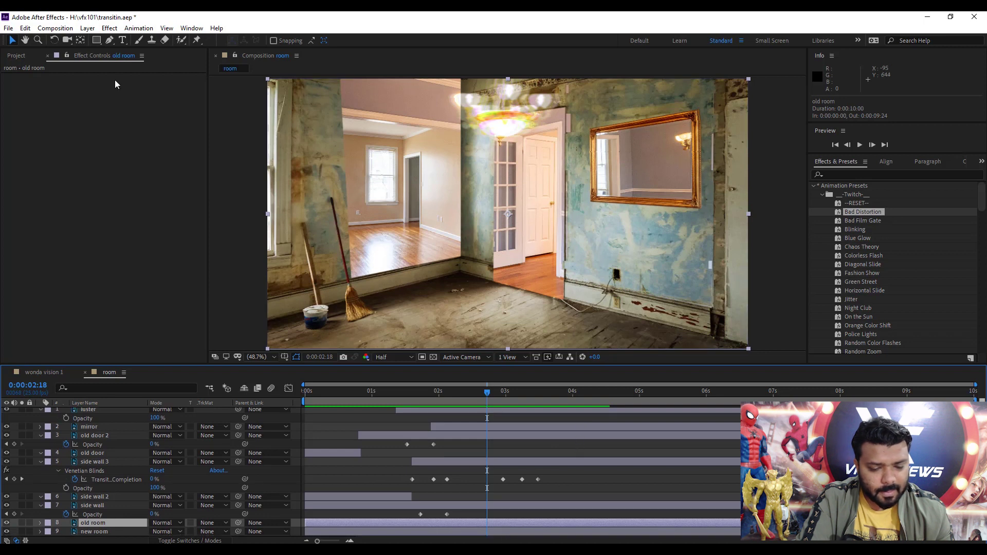
click(25, 29)
click(164, 175)
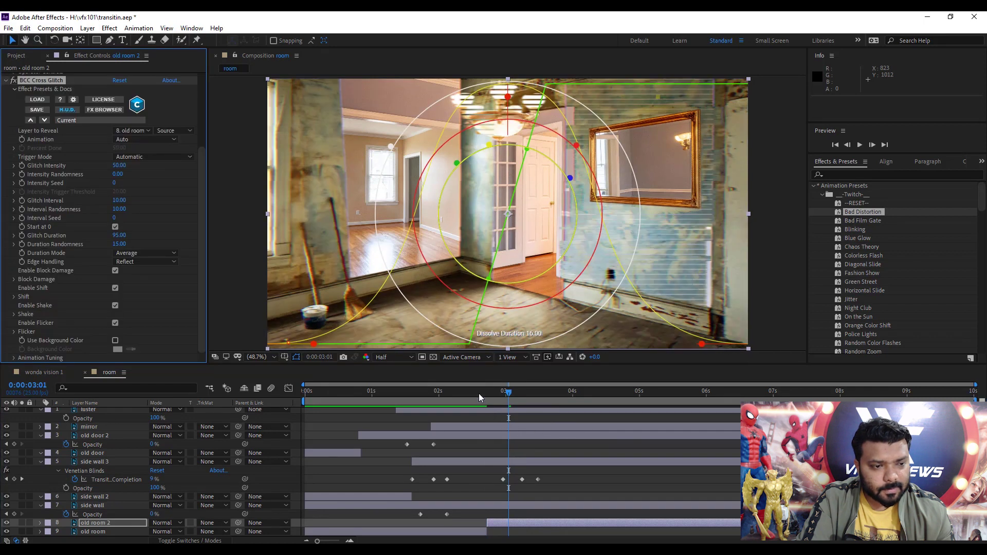
drag(479, 393, 549, 398)
Set a starting opacity keyframe on old room 2.
key(t)
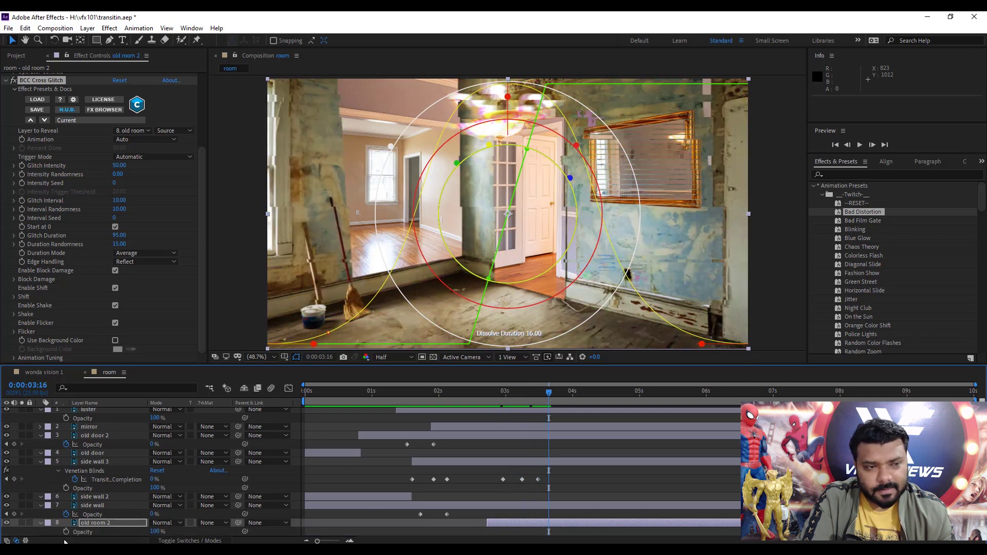
click(66, 531)
drag(564, 396, 578, 397)
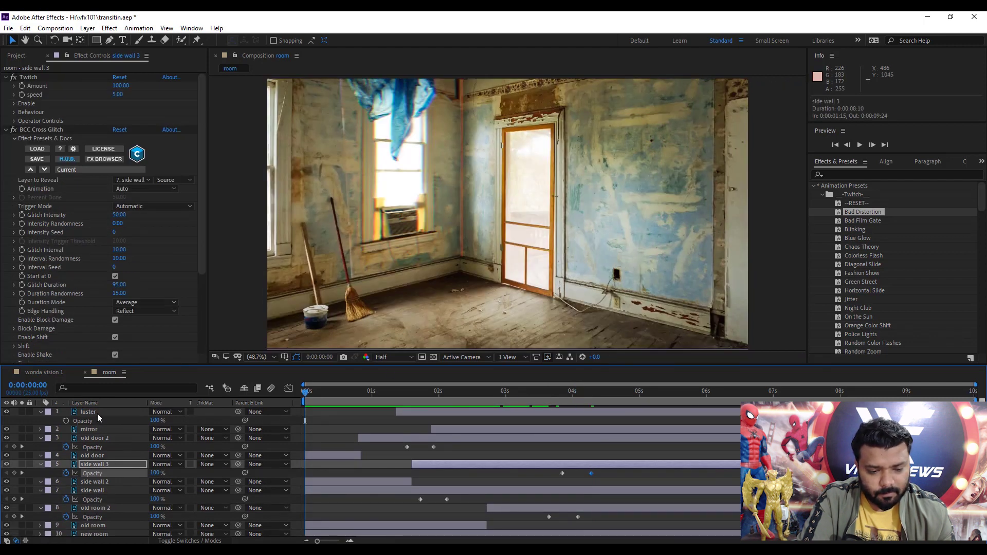
Fade luster's opacity from 100% at 3:20 to 0% at 4:10 and preview it.
click(98, 412)
click(558, 400)
key(u)
key(t)
key(space)
key(space)
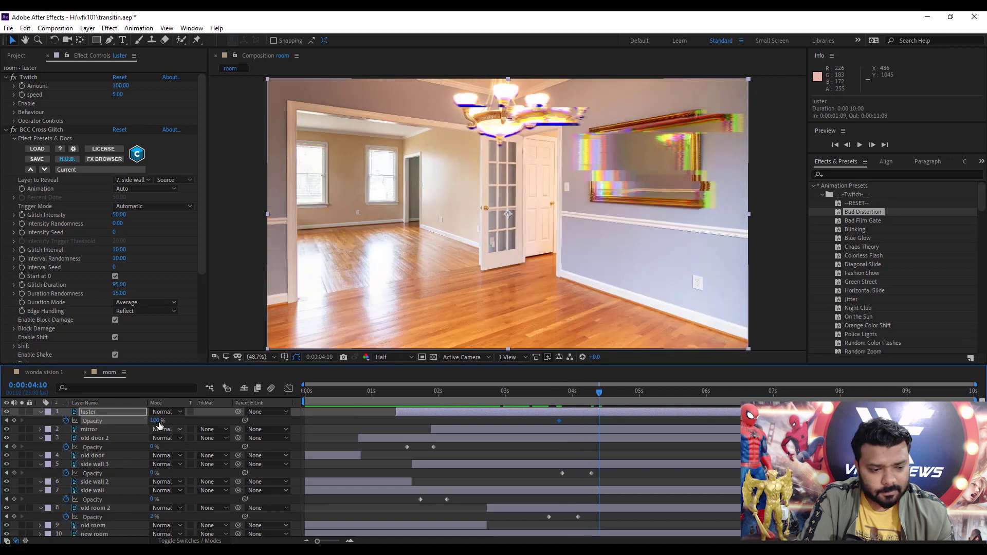
text(0)
key(Return)
key(space)
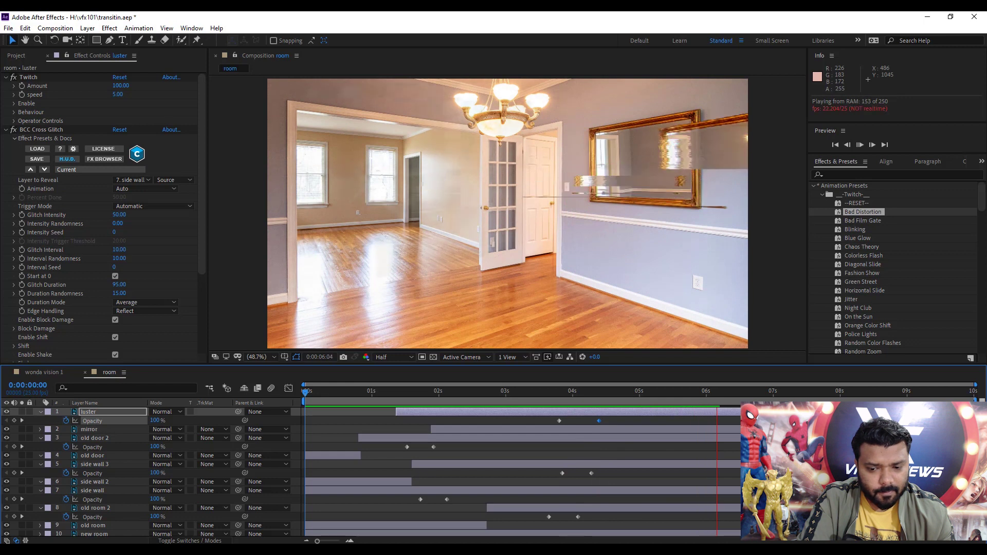
key(space)
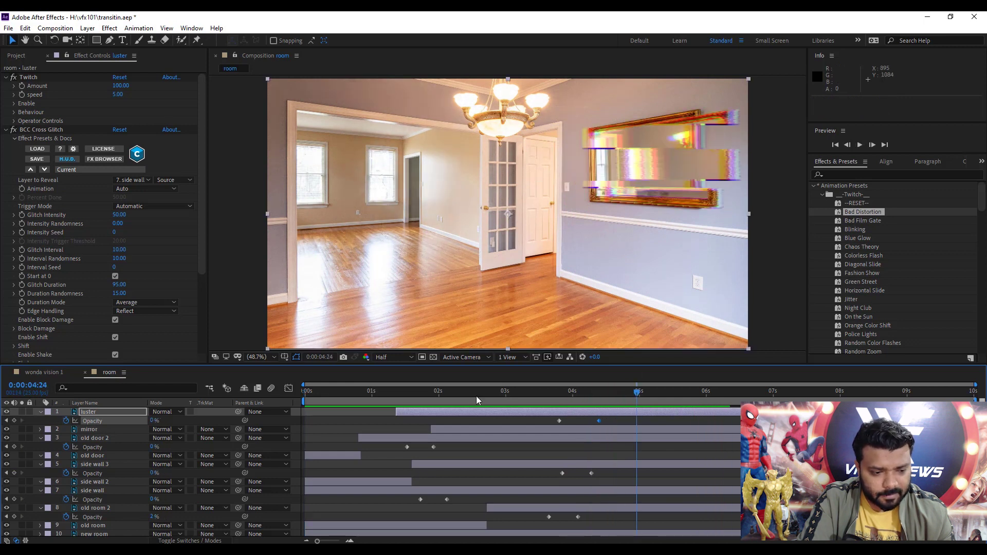
Add mirror opacity keyframes at 4:08 and 4:19.
click(102, 432)
drag(537, 397, 593, 398)
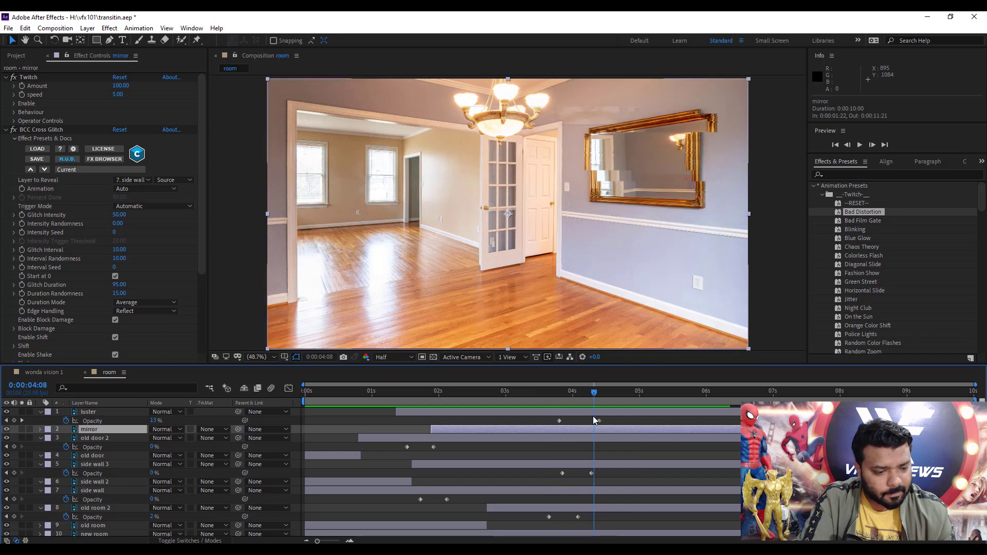
key(t)
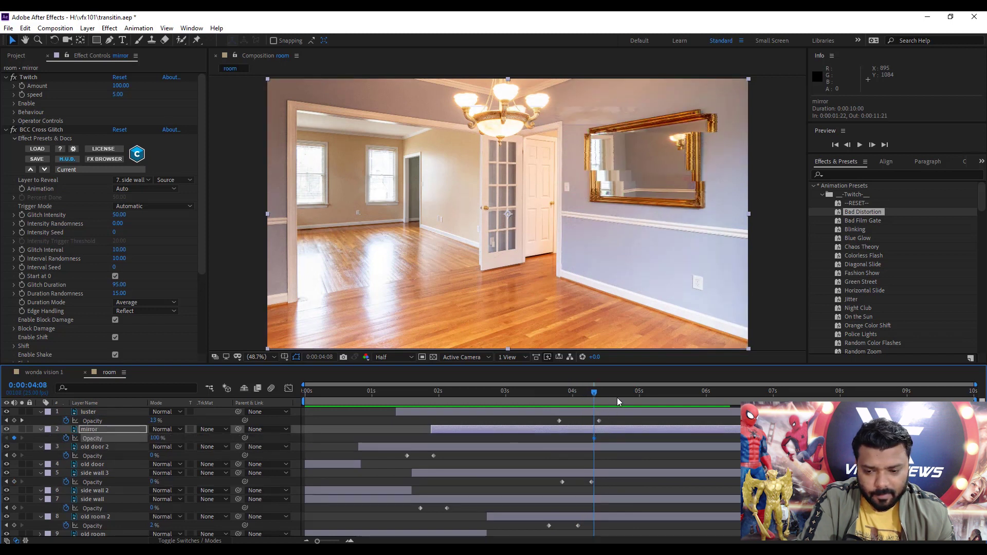
click(620, 402)
click(156, 438)
Save the project and preview the transition from the start.
key(Return)
key(Home)
key(ctrl+s)
key(space)
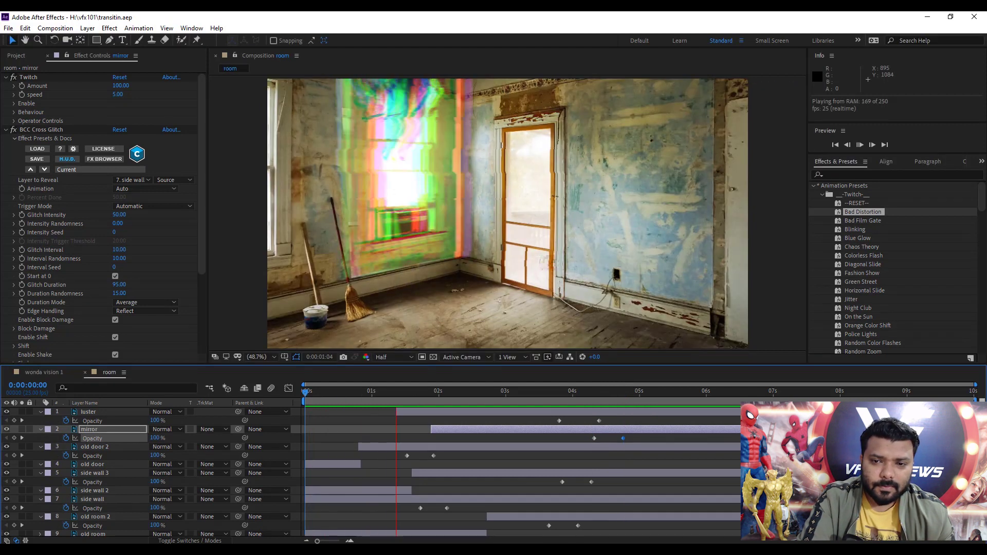